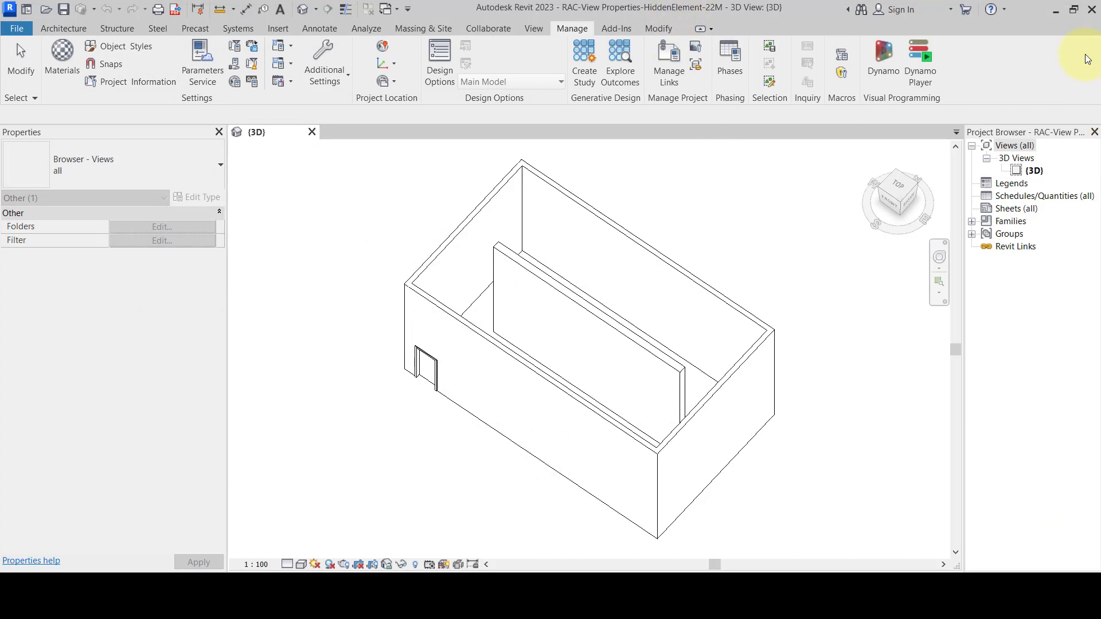
# Step: Open the Project Browser organization settings, then select and clear the back wall and model
pyautogui.rightClick(1015, 145)
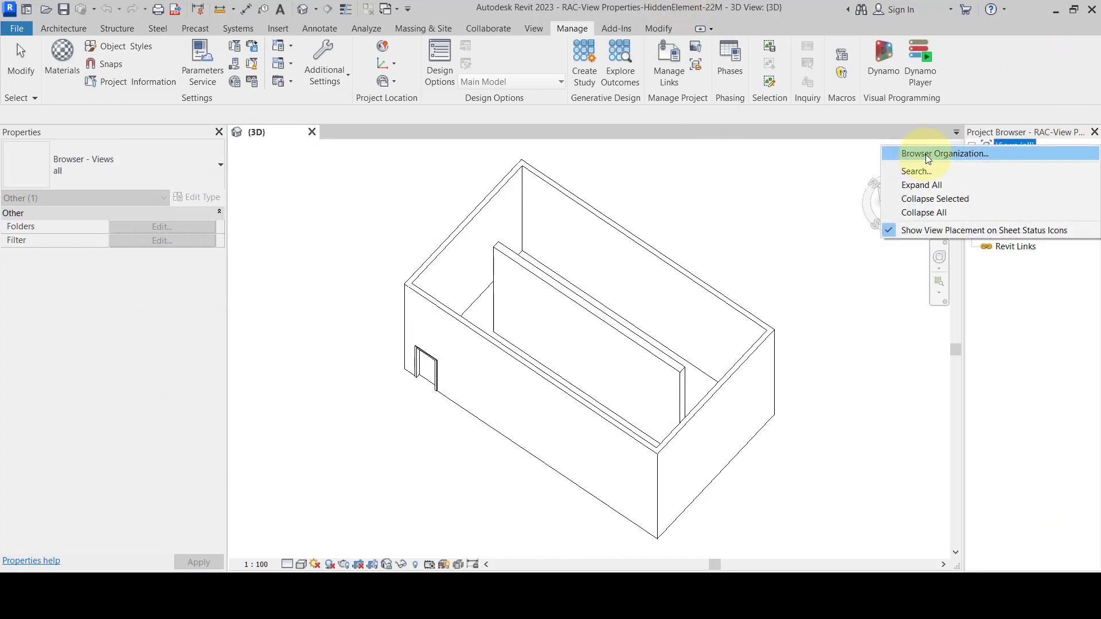
pyautogui.click(928, 155)
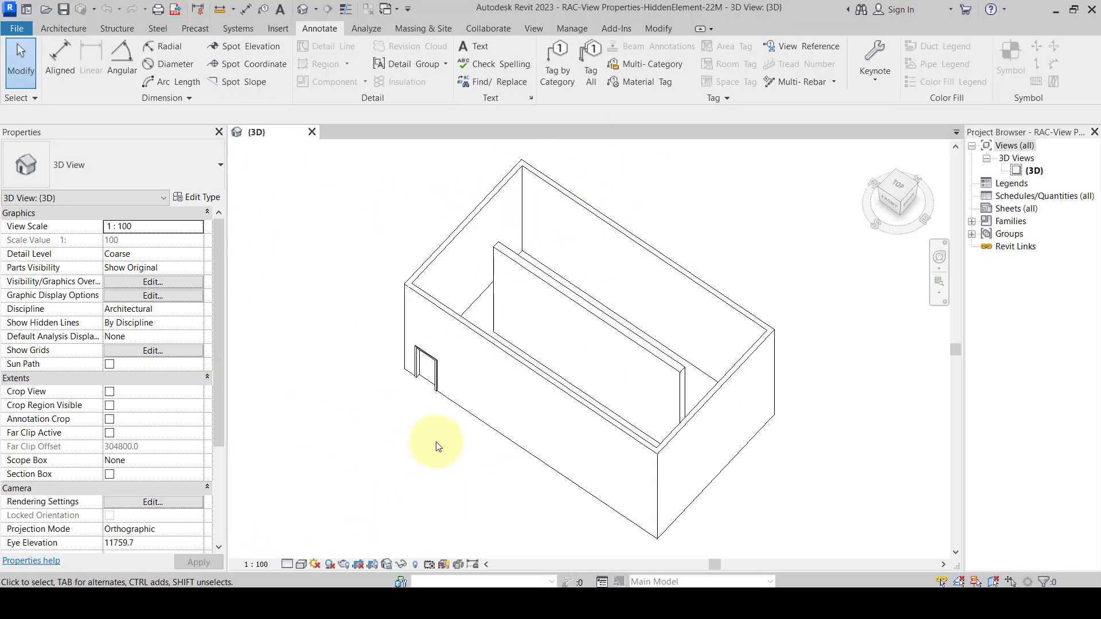
pyautogui.click(616, 235)
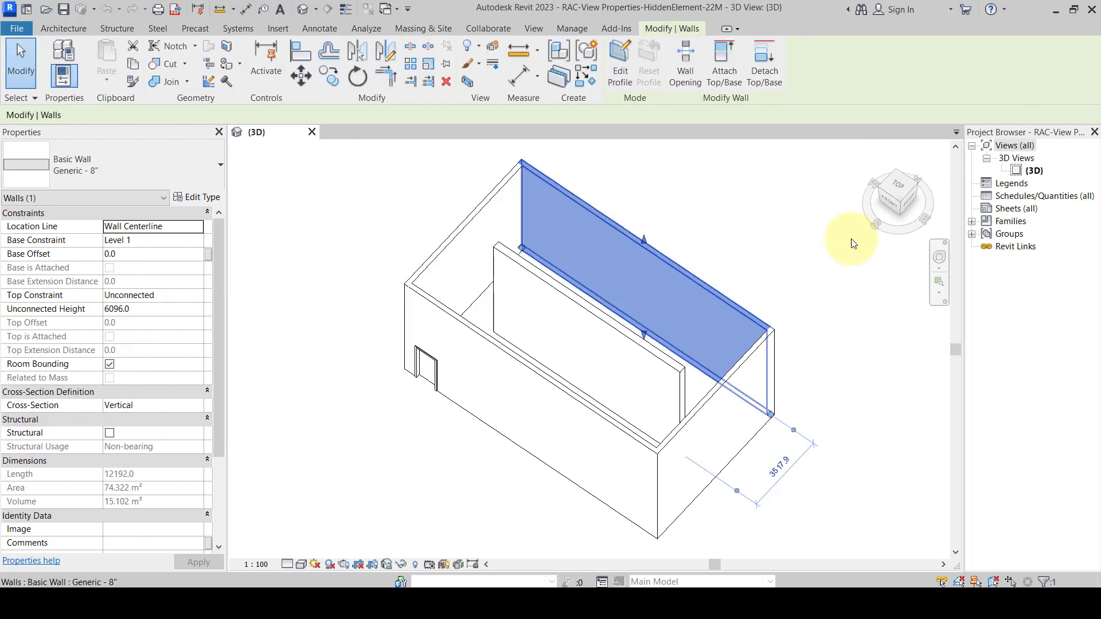
pyautogui.moveTo(763, 186); pyautogui.dragTo(381, 457)
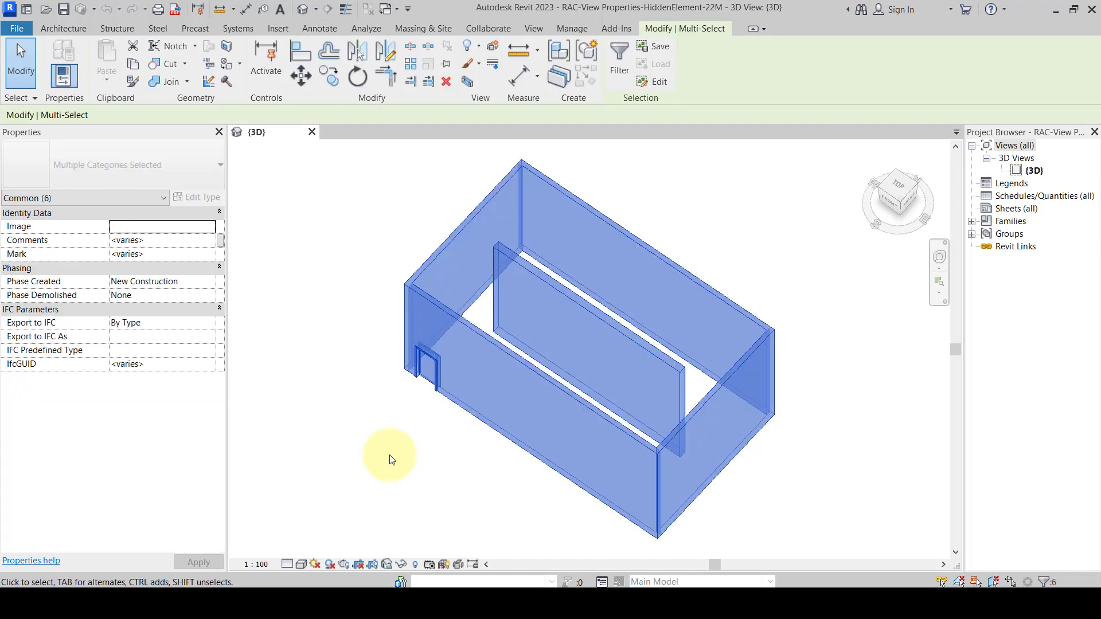
pyautogui.click(769, 233)
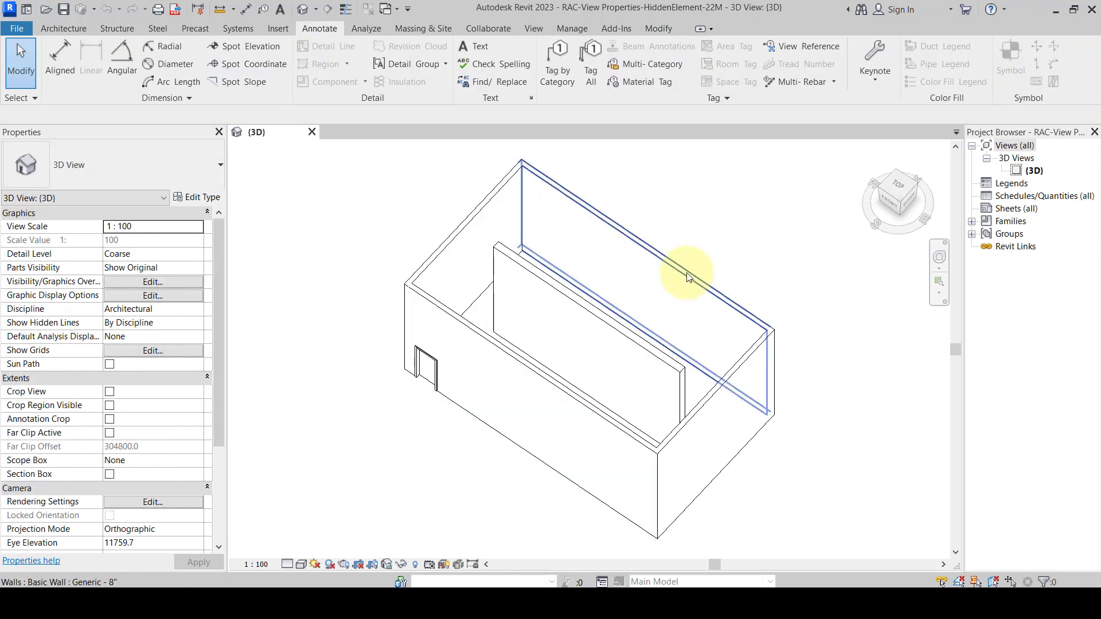
# Step: Hide the entire Walls category in the 3D view from the back wall's menu
pyautogui.click(628, 243)
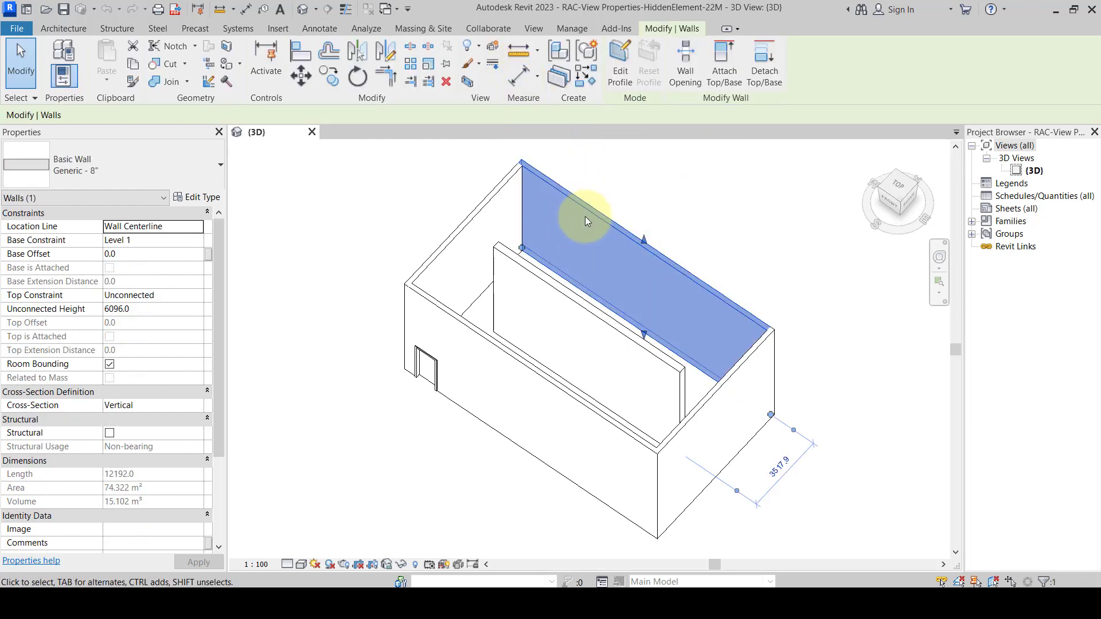
pyautogui.rightClick(551, 177)
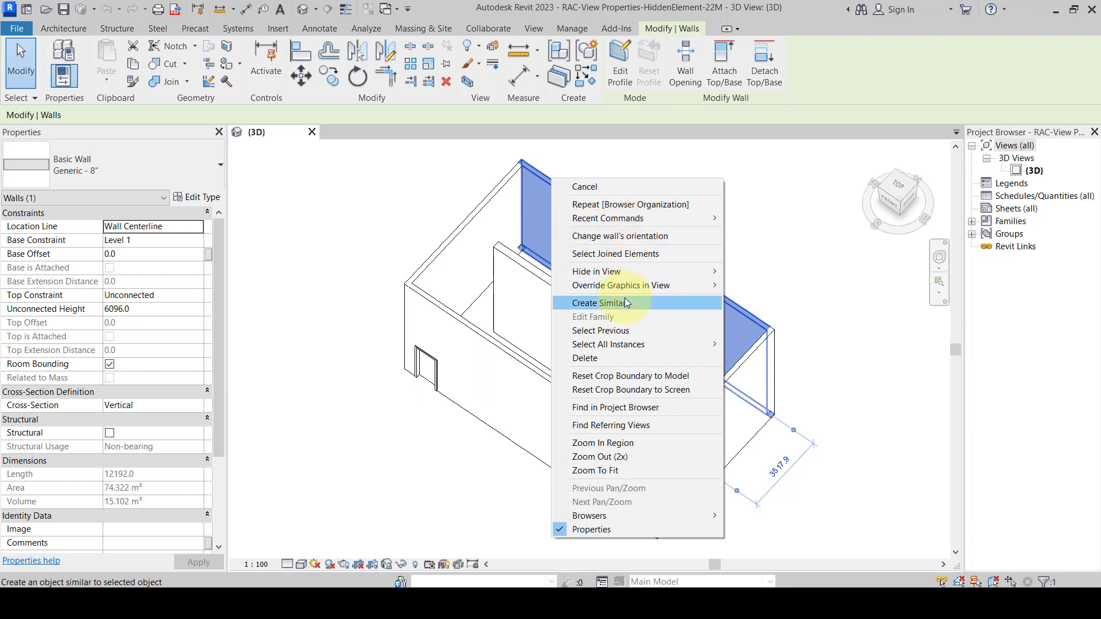
pyautogui.moveTo(638, 343)
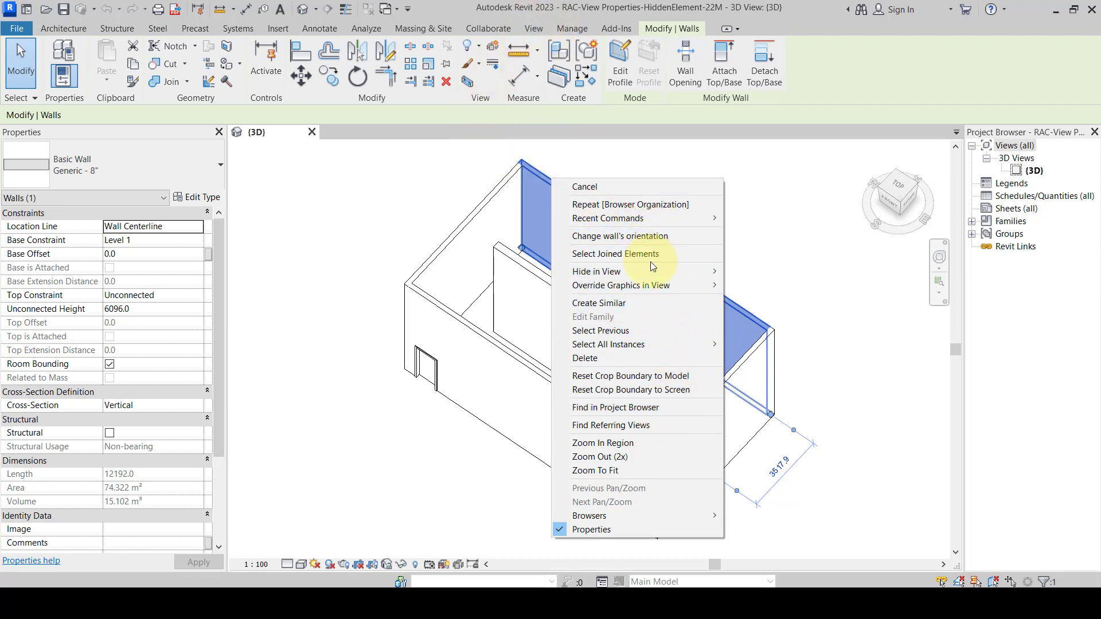
pyautogui.moveTo(654, 276)
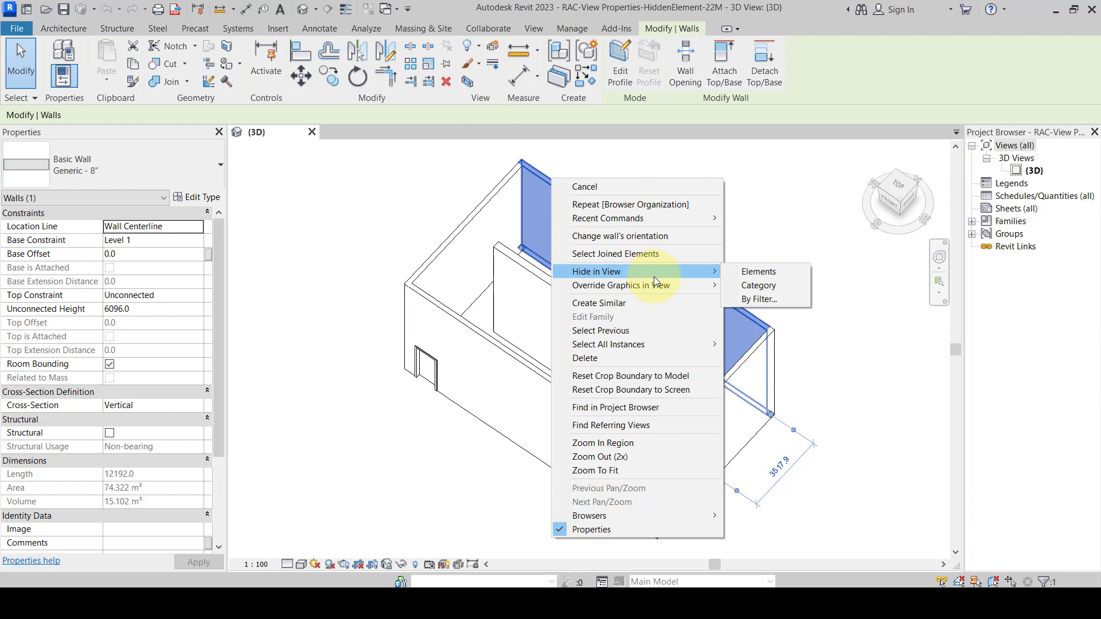
pyautogui.click(774, 286)
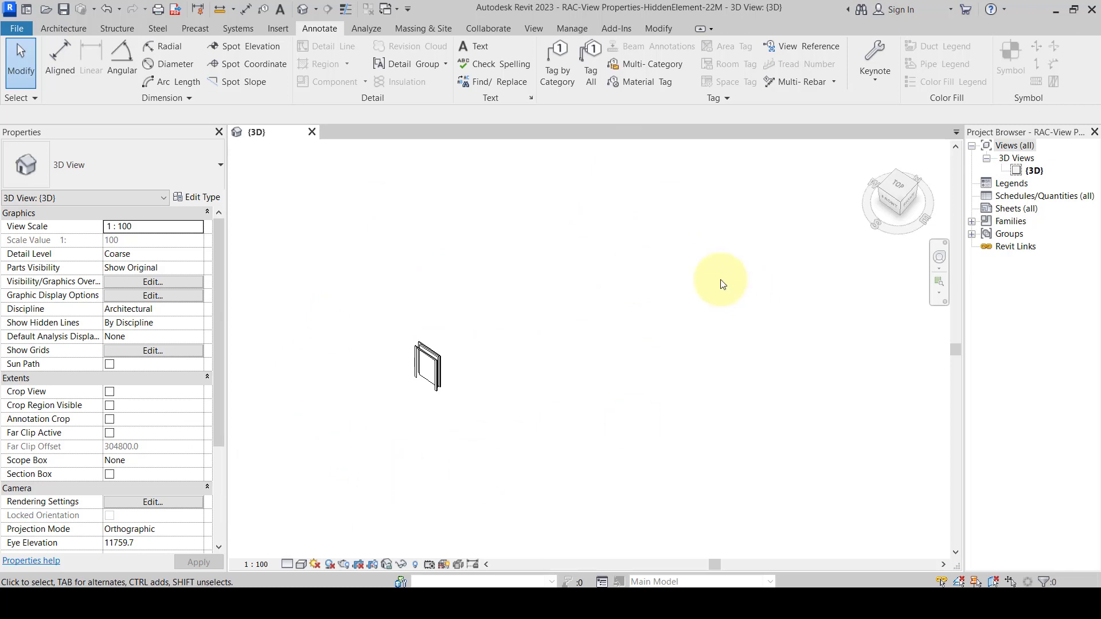
# Step: Reveal hidden elements, unhide the Walls and File Link text categories, then exit reveal mode
pyautogui.click(416, 565)
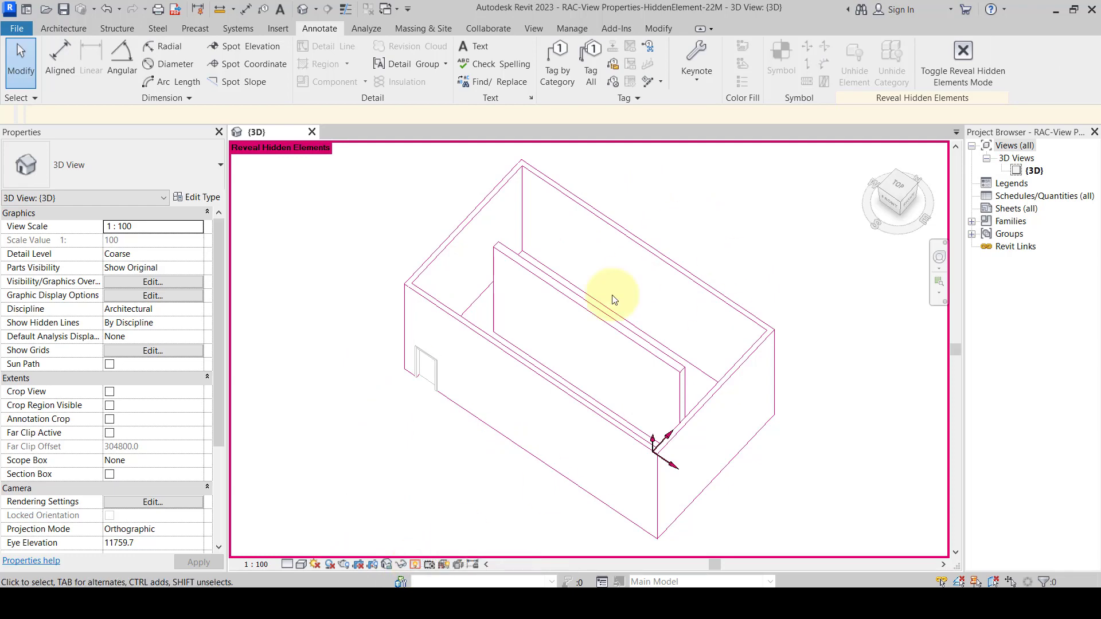
pyautogui.moveTo(704, 256); pyautogui.dragTo(448, 452)
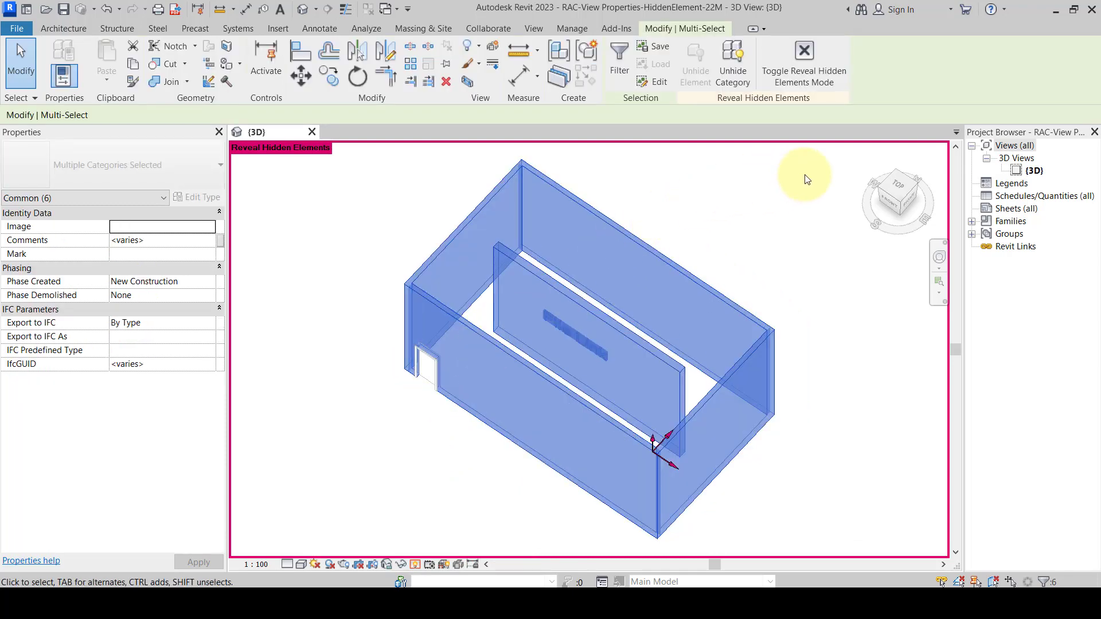
pyautogui.keyDown('ctrl'); pyautogui.click(550, 330); pyautogui.keyUp('ctrl')
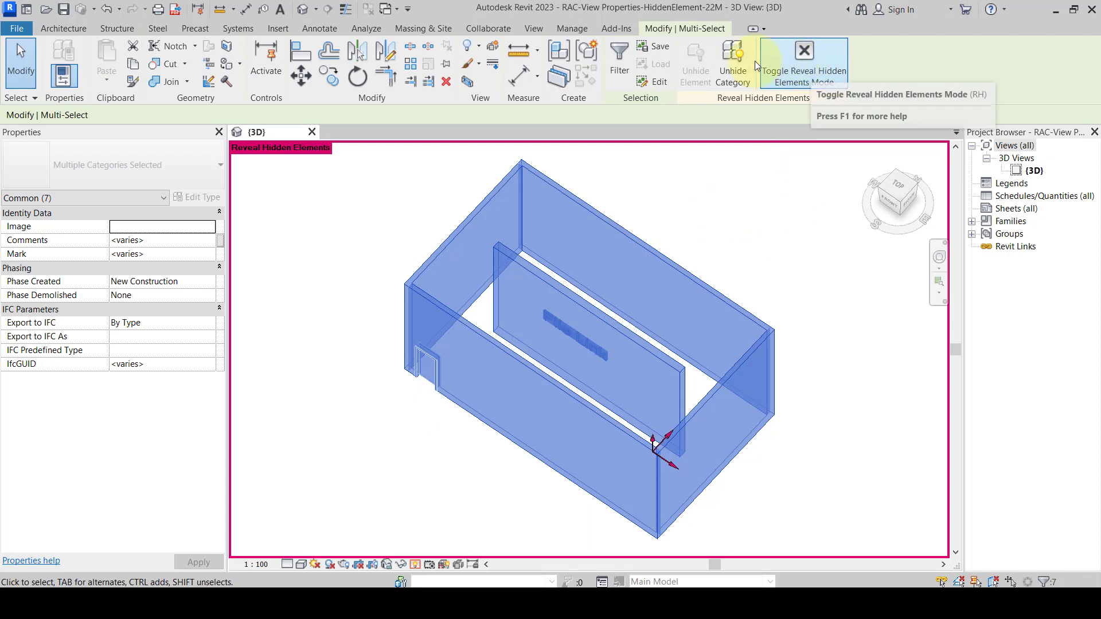
pyautogui.click(731, 64)
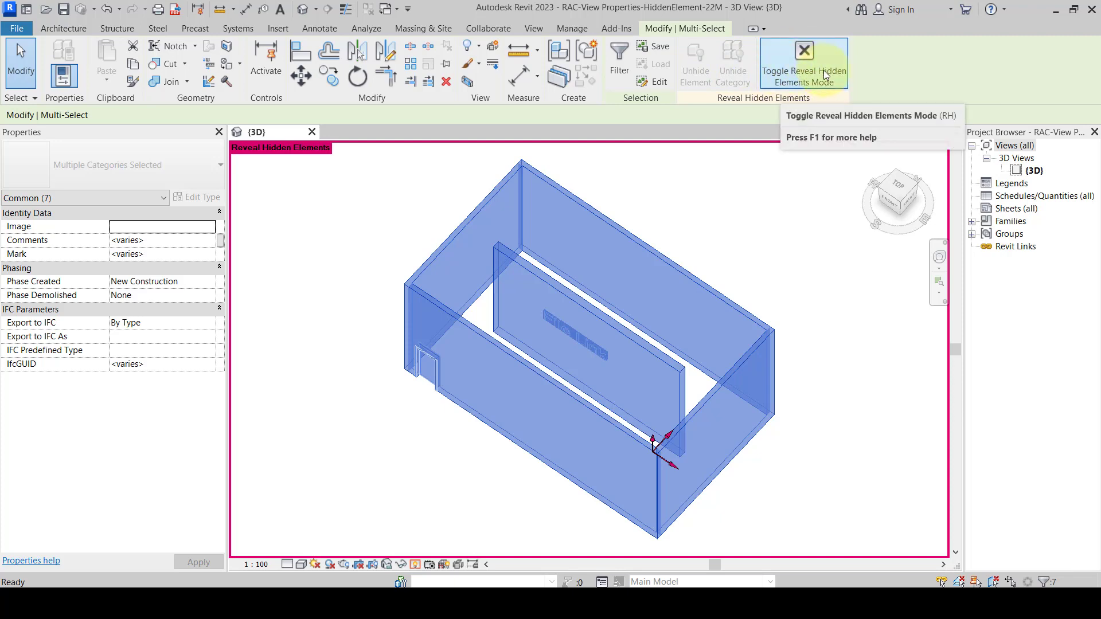
pyautogui.click(810, 56)
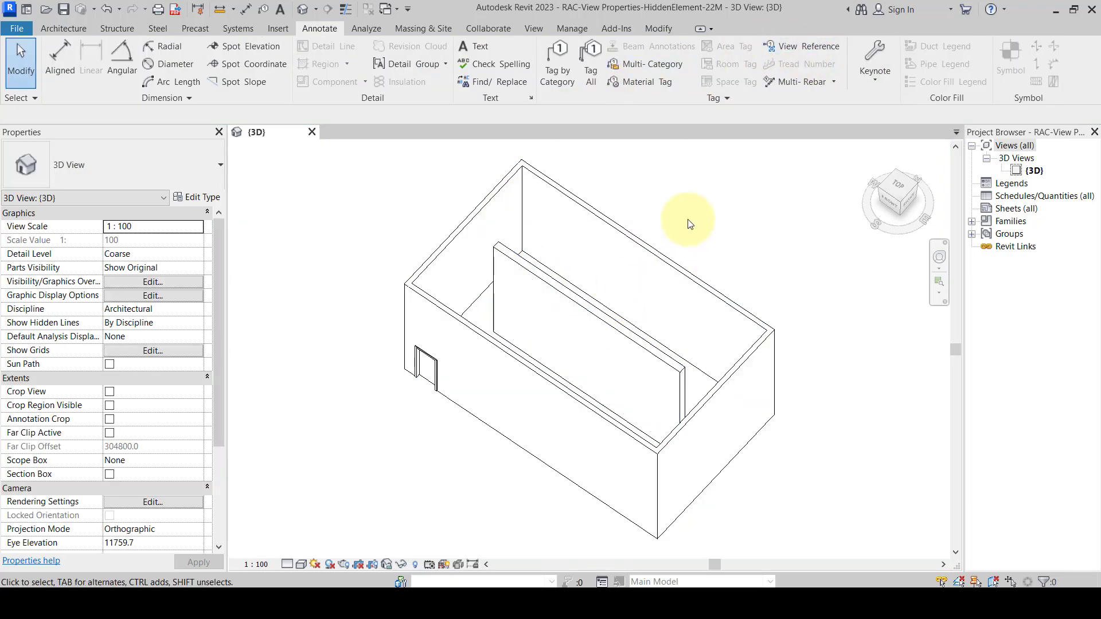
# Step: Select only the back wall and hide the Walls category in the 3D view
pyautogui.moveTo(705, 236); pyautogui.dragTo(367, 471)
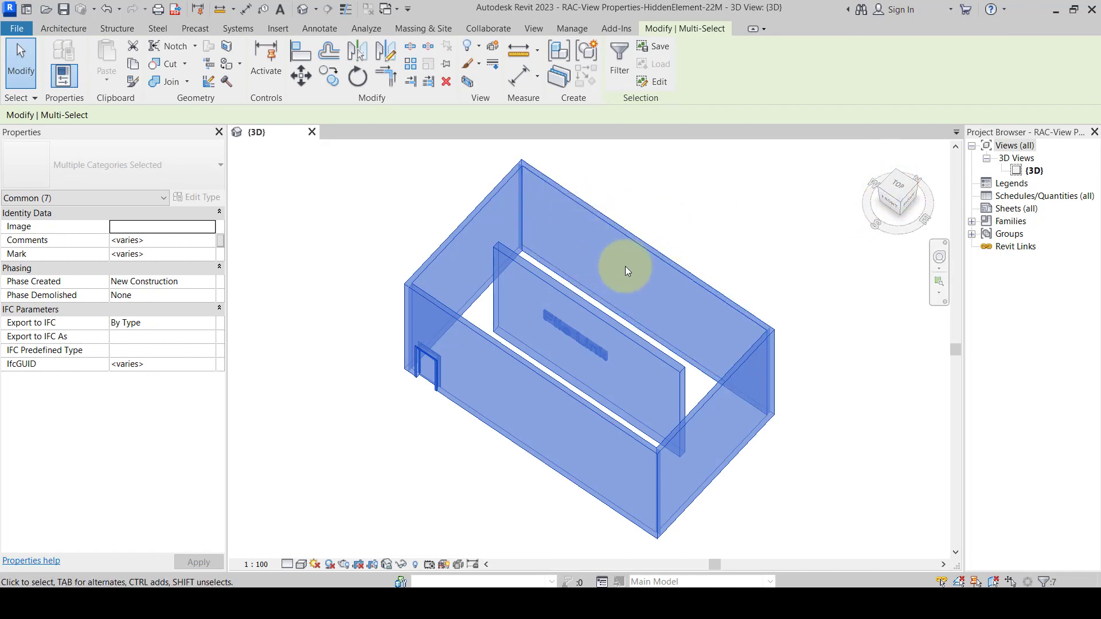
pyautogui.press('Escape')
pyautogui.click(675, 265)
pyautogui.rightClick(675, 265)
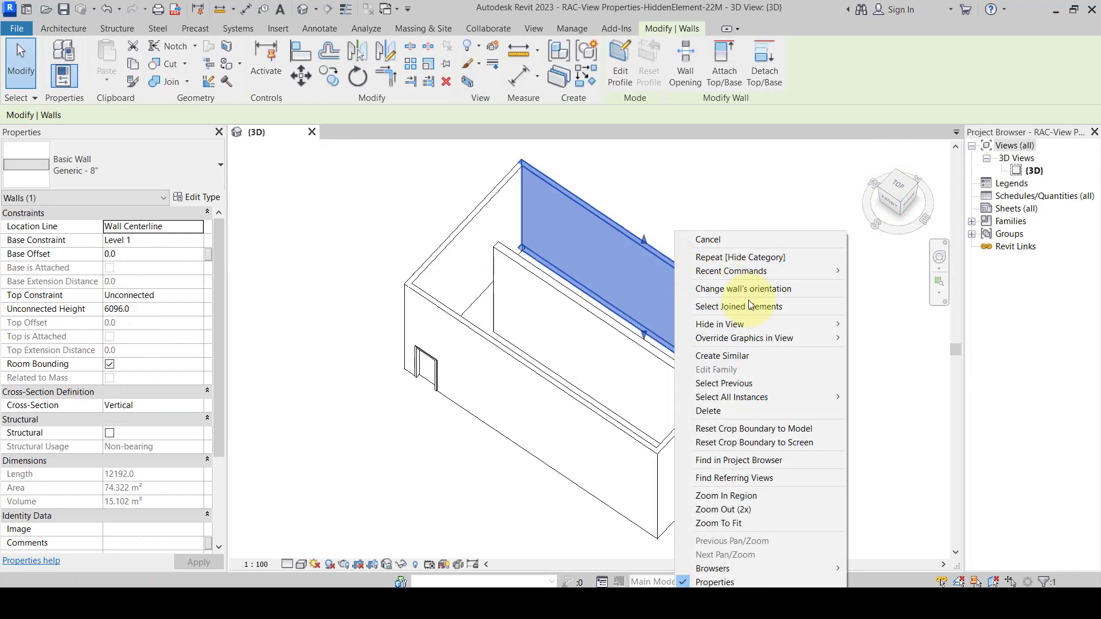
pyautogui.moveTo(756, 324)
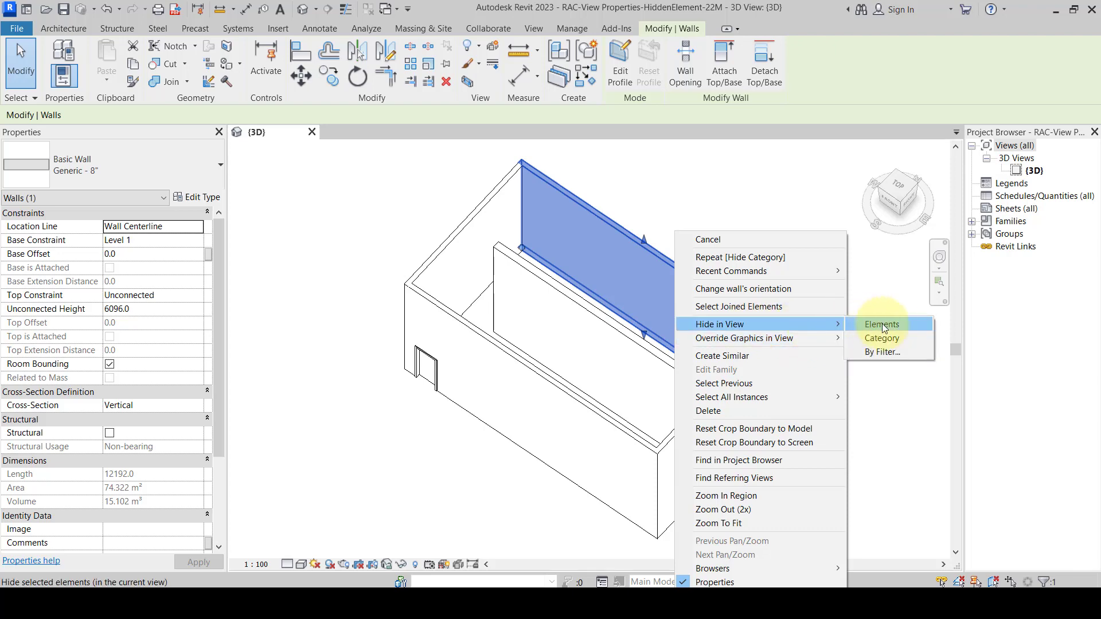
pyautogui.click(893, 340)
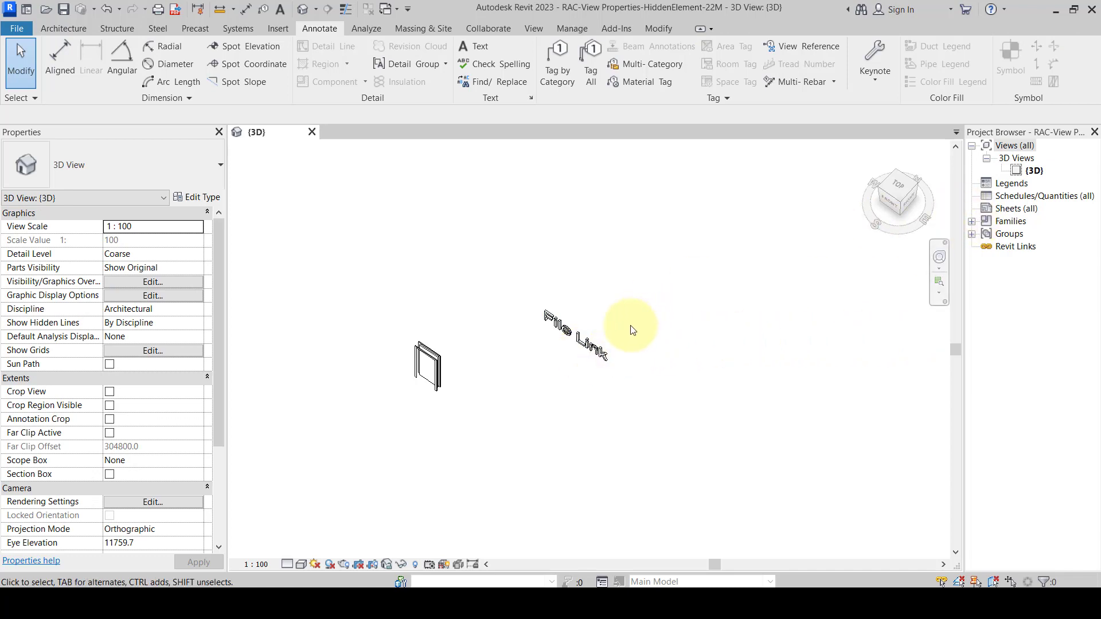
# Step: Zoom in on the 3D File Link text beside the door
pyautogui.scroll(3, 575, 362)
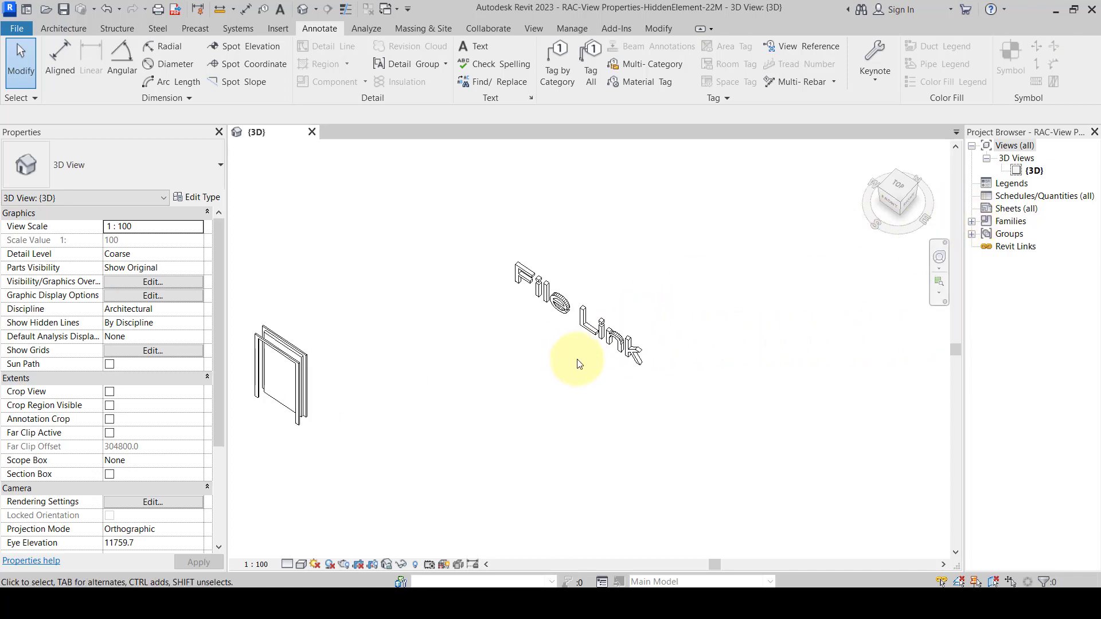
pyautogui.scroll(1, 579, 364)
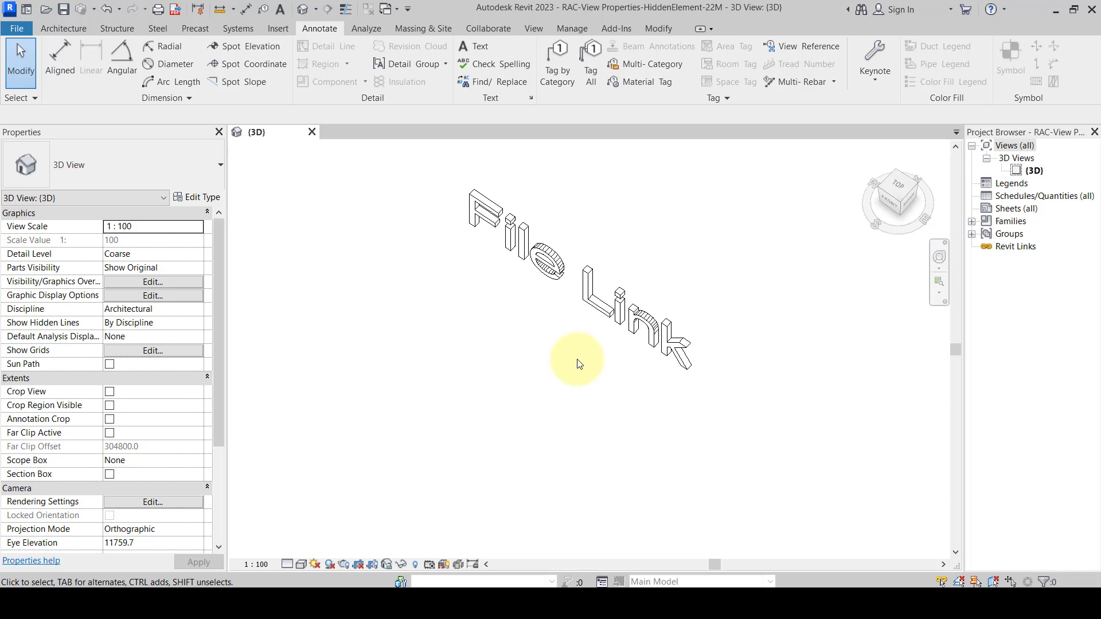
pyautogui.scroll(-3, 641, 293)
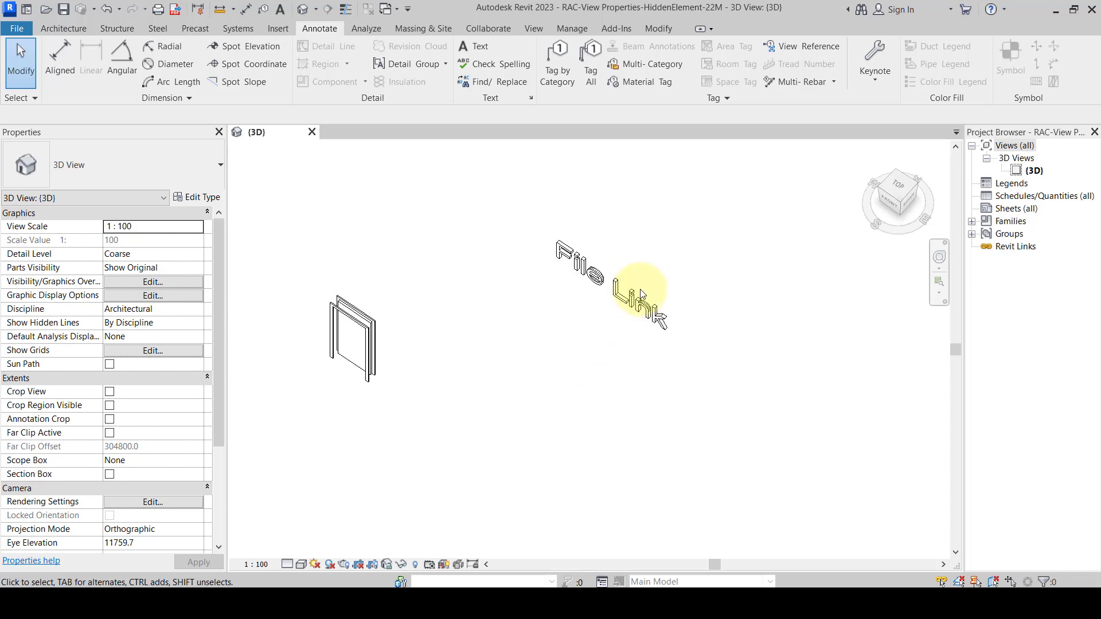
pyautogui.scroll(3, 641, 293)
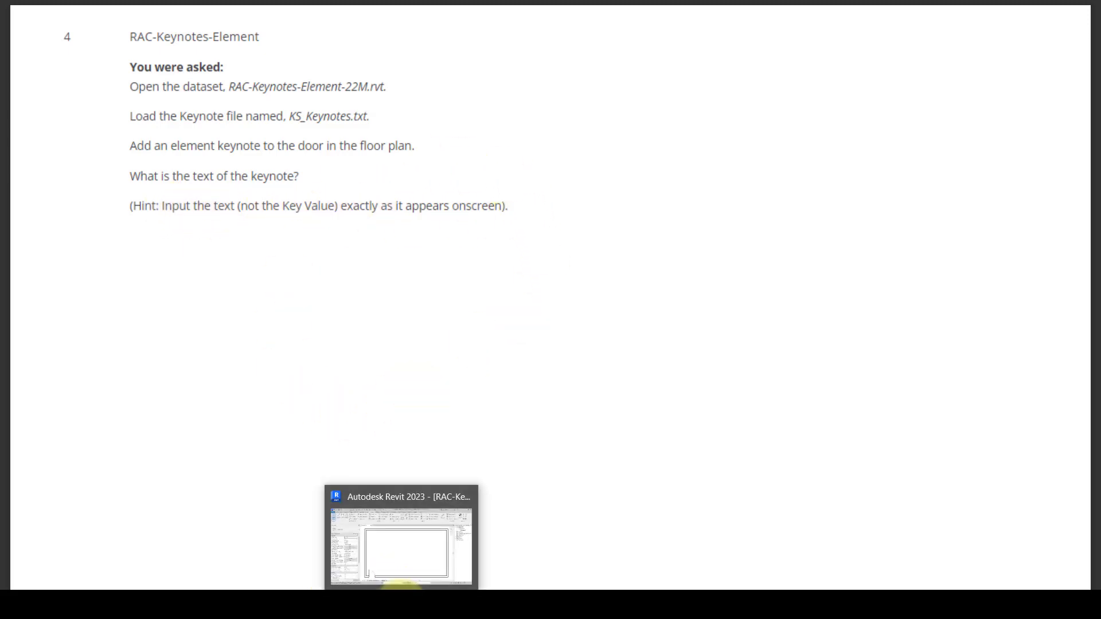
# Step: Switch back to the Revit RAC-Keynotes-Element project showing the Level 1 floor plan
pyautogui.click(402, 582)
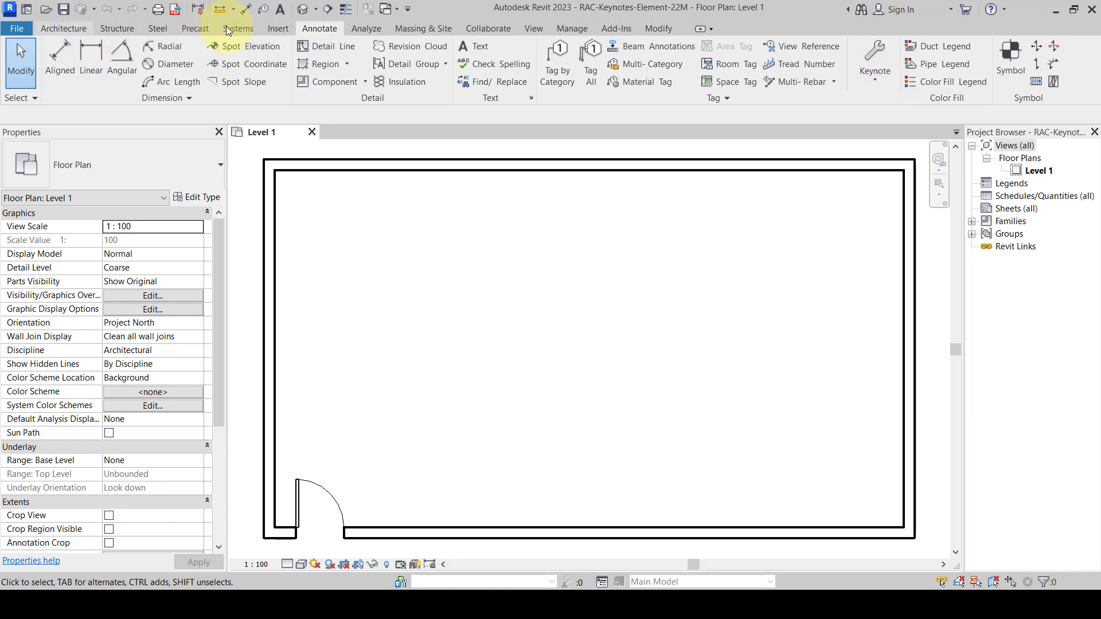
# Step: Load KS_Keynotes.txt in Keynoting Settings with Relative path and By keynote numbering
pyautogui.click(874, 78)
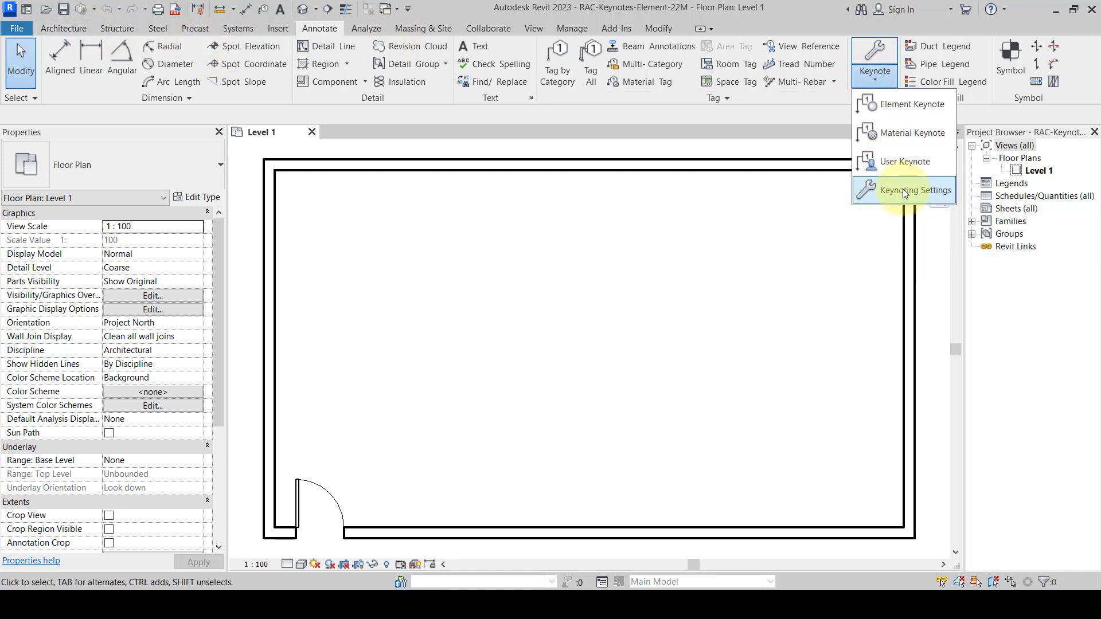
pyautogui.click(905, 194)
pyautogui.click(703, 333)
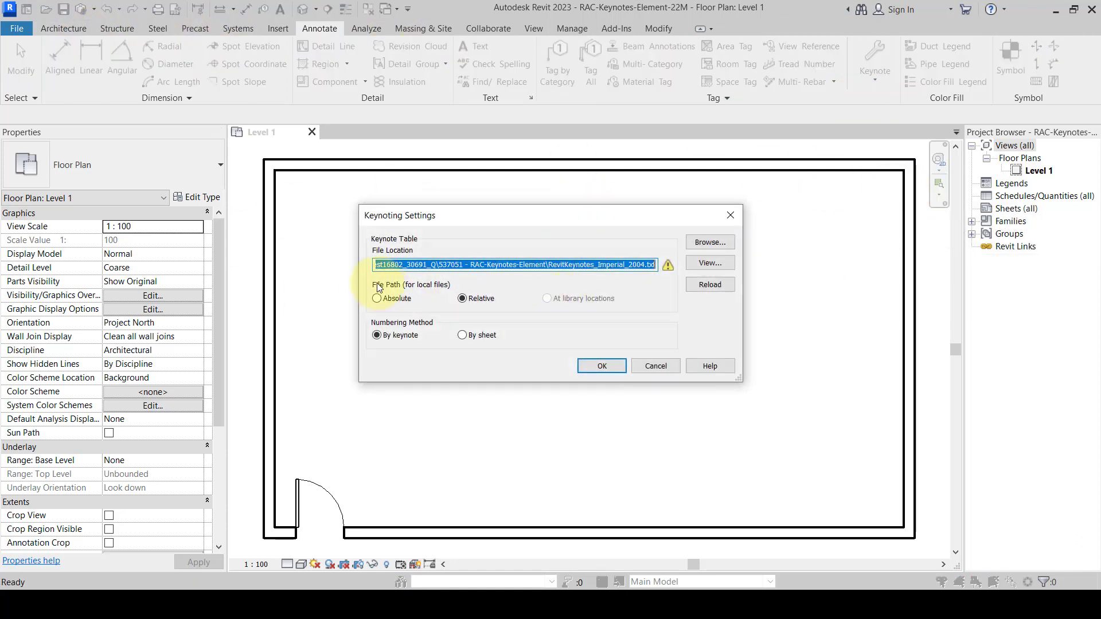
pyautogui.click(704, 245)
pyautogui.click(418, 191)
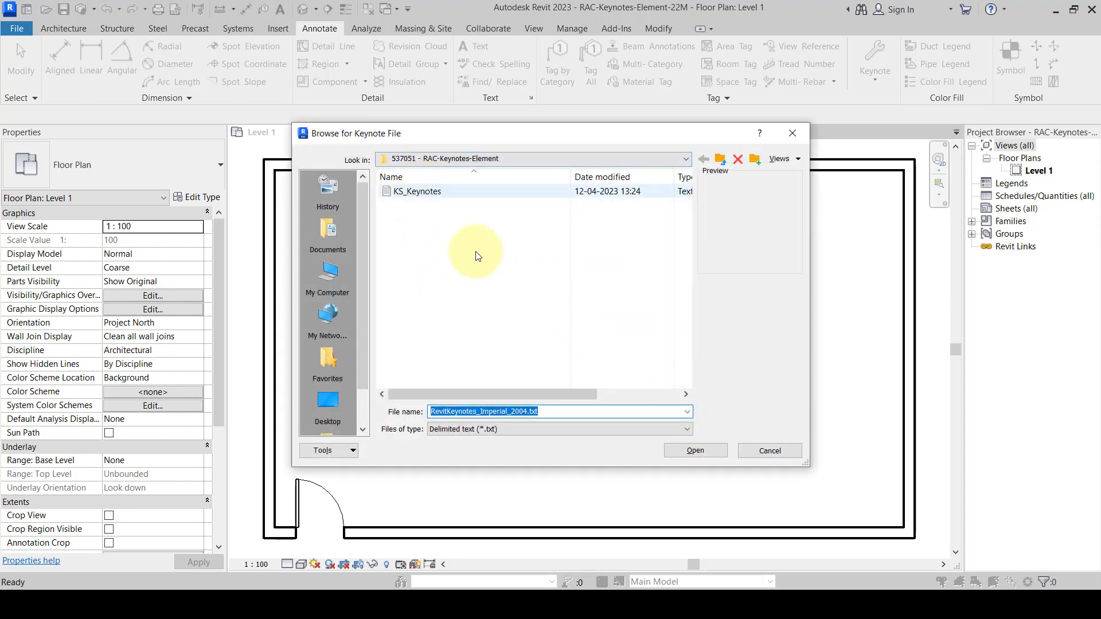
pyautogui.click(694, 451)
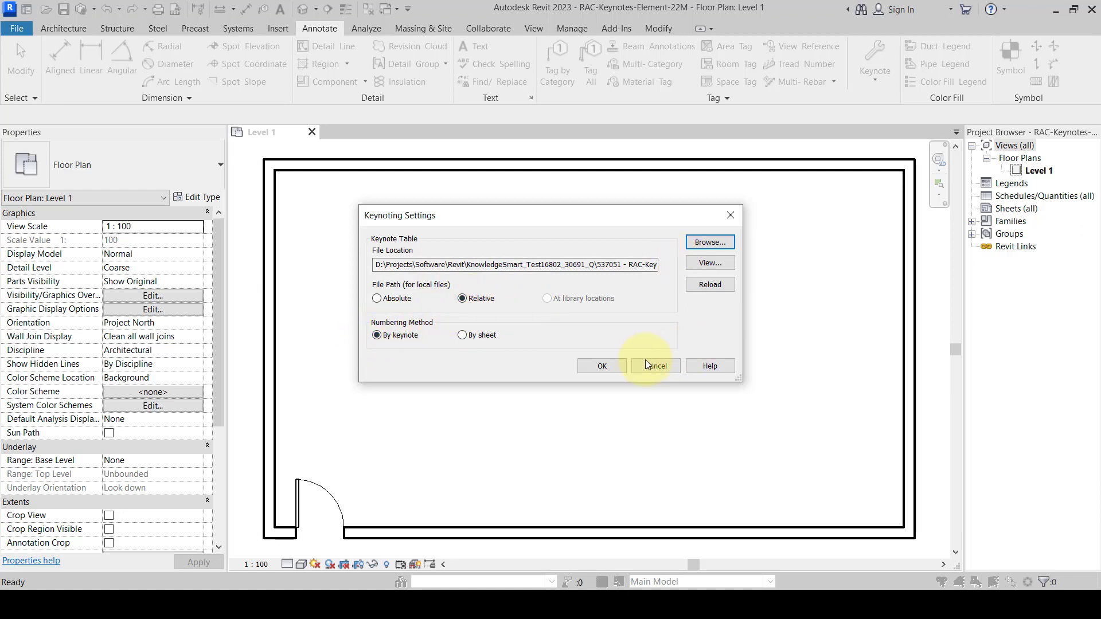
pyautogui.click(601, 366)
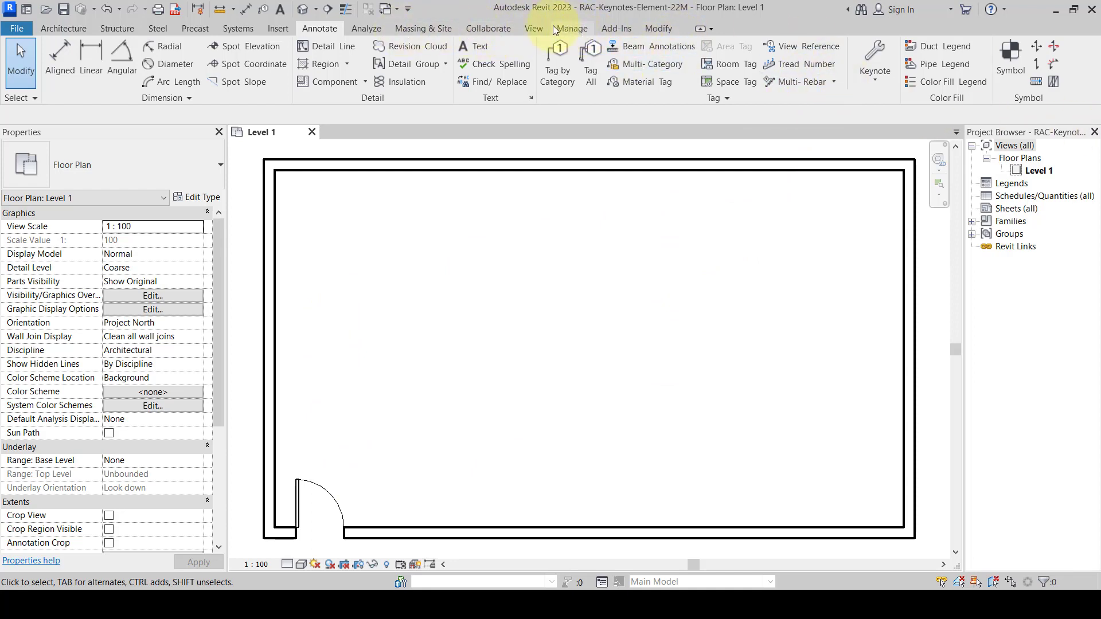
# Step: Start a Schedule/Quantities schedule with the Doors category, named Door Schedule
pyautogui.click(535, 28)
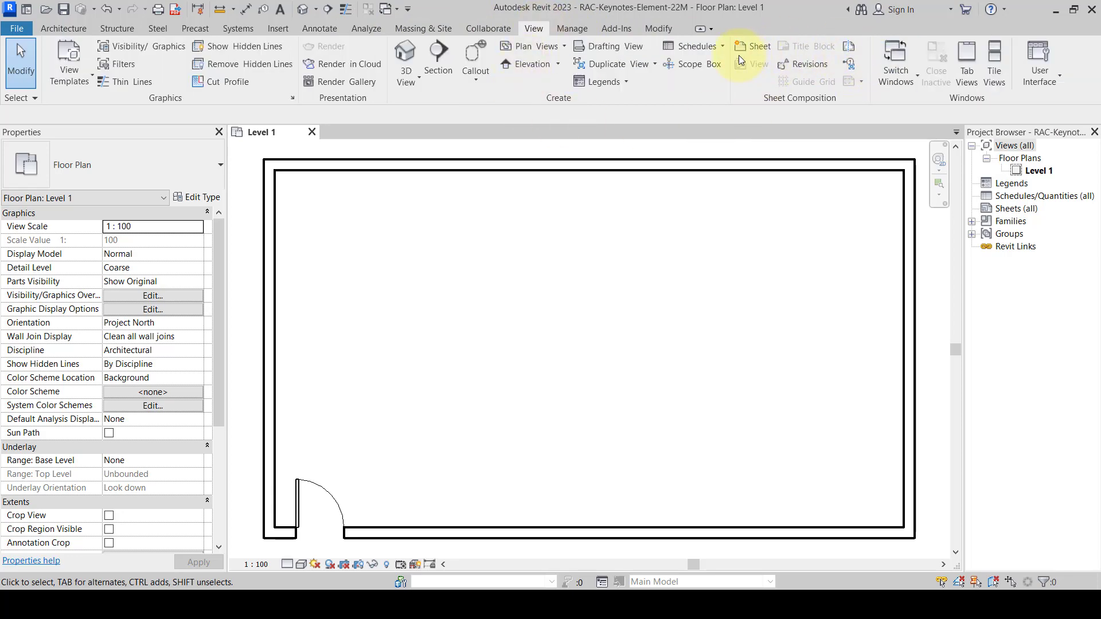
pyautogui.click(677, 51)
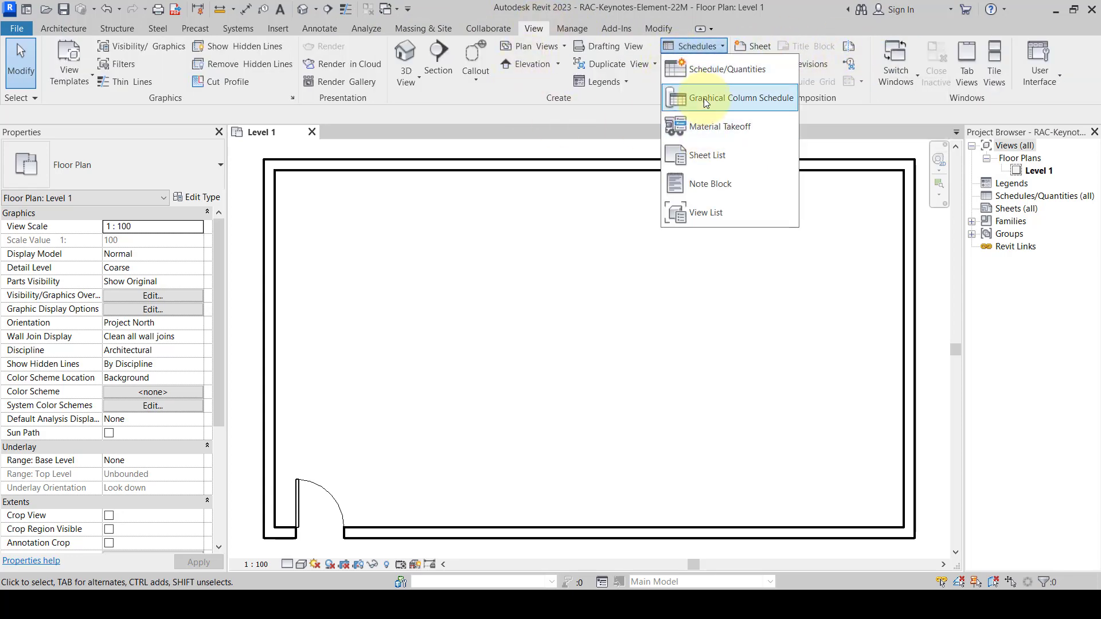
pyautogui.click(719, 68)
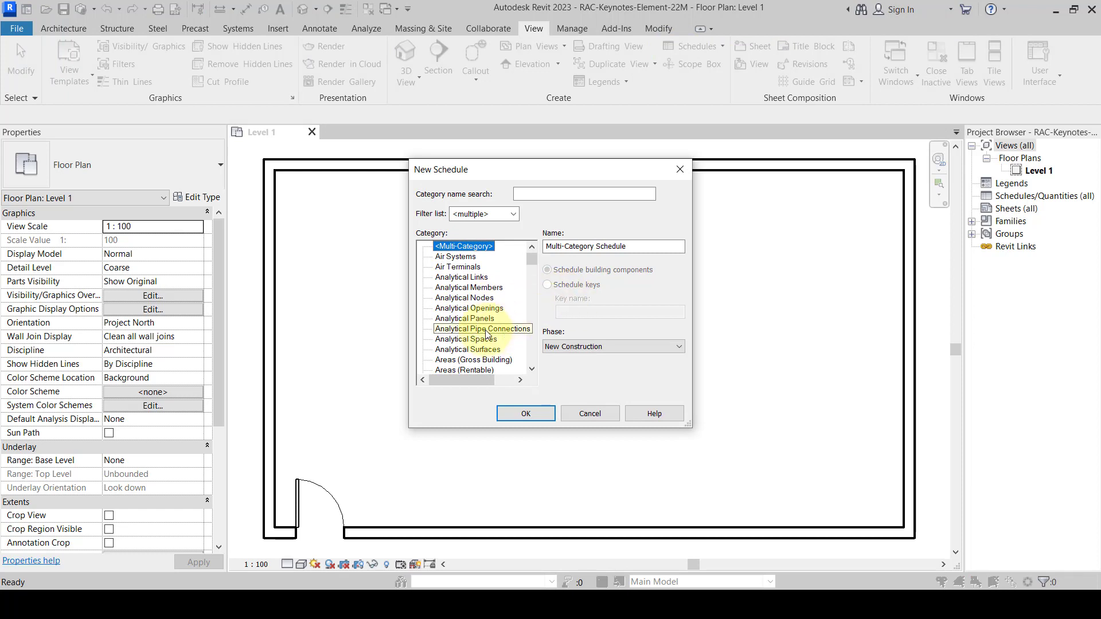
pyautogui.scroll(-10, 456, 343)
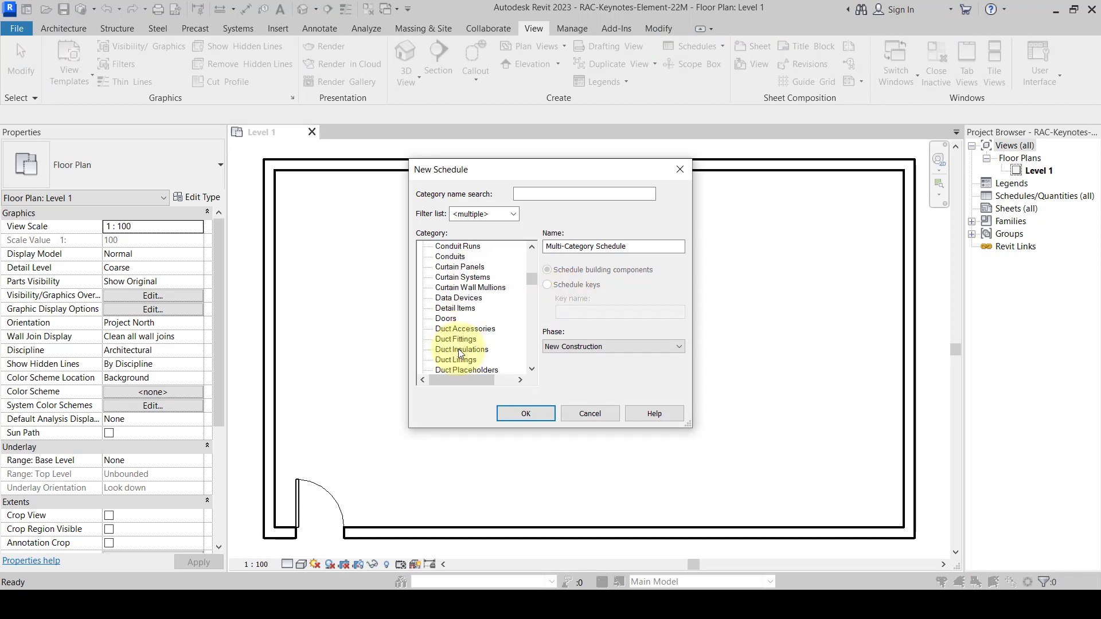
pyautogui.scroll(-6, 461, 351)
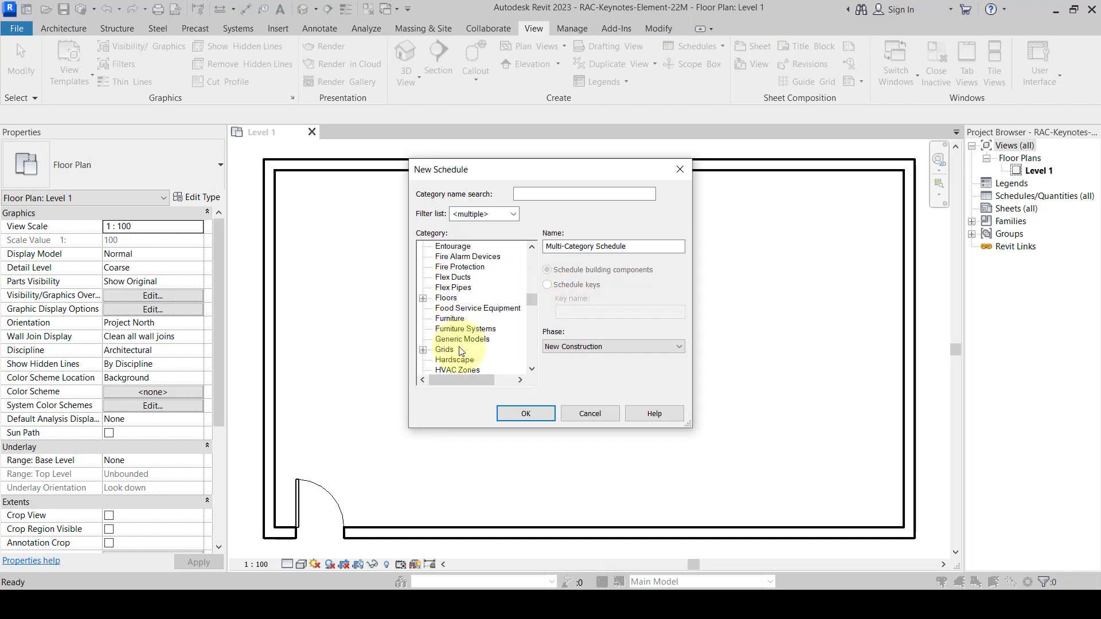
pyautogui.scroll(-8, 458, 355)
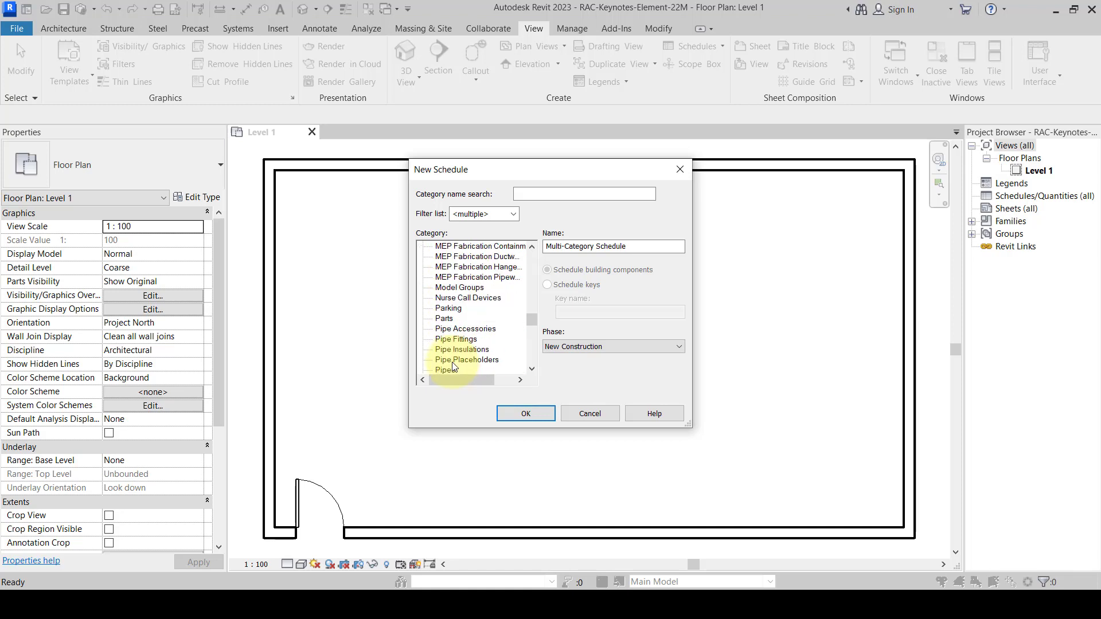
pyautogui.press('d')
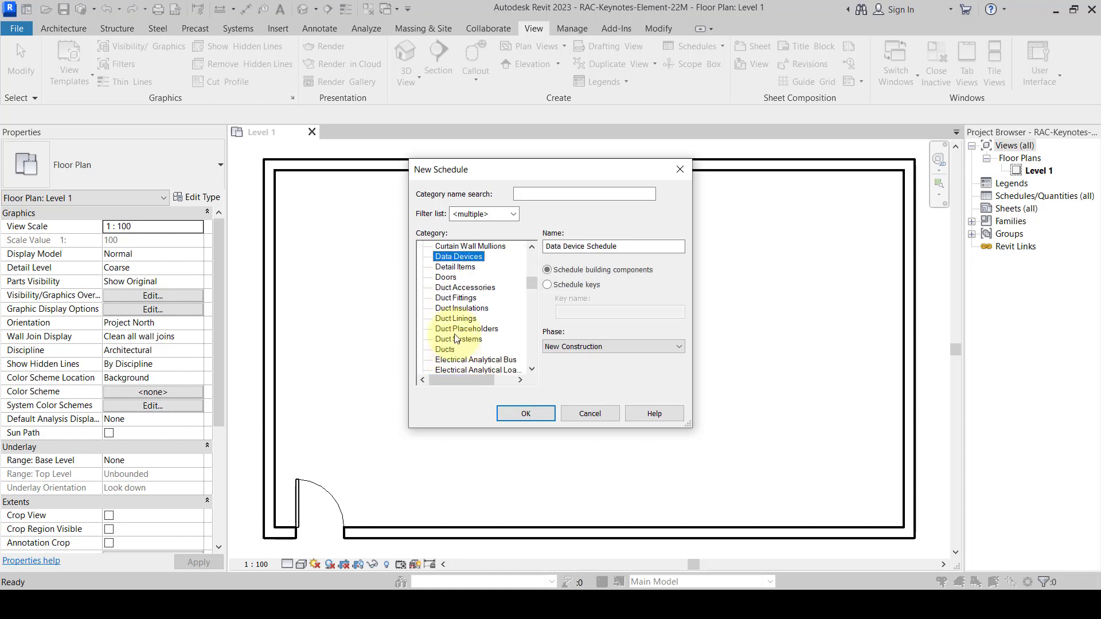
pyautogui.click(446, 278)
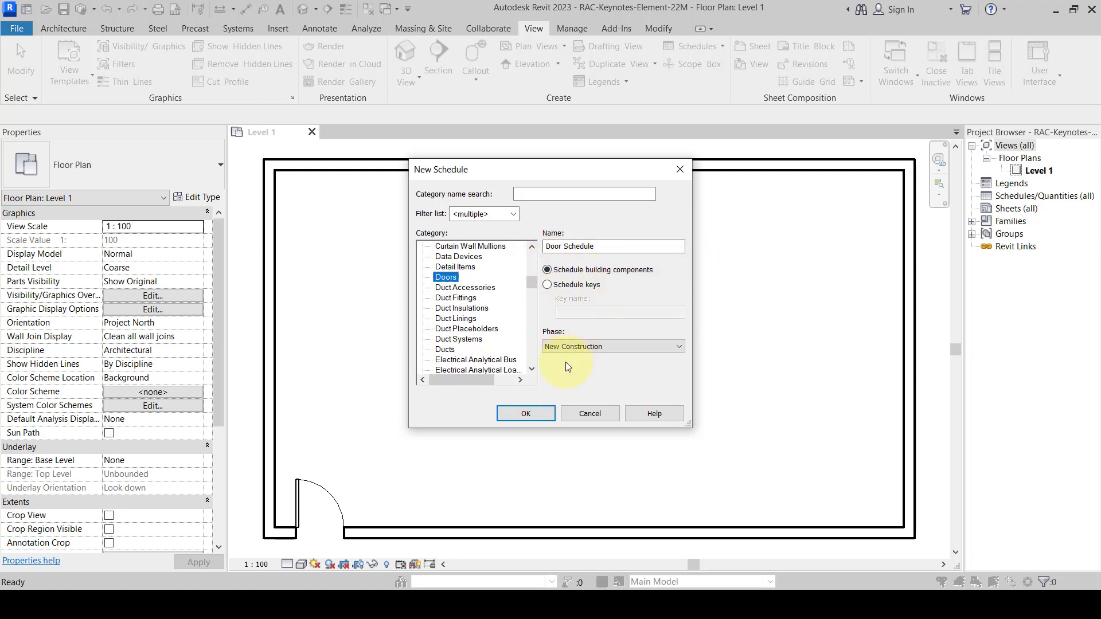
# Step: Confirm the new Door Schedule and add Keynote as its first scheduled field
pyautogui.click(518, 414)
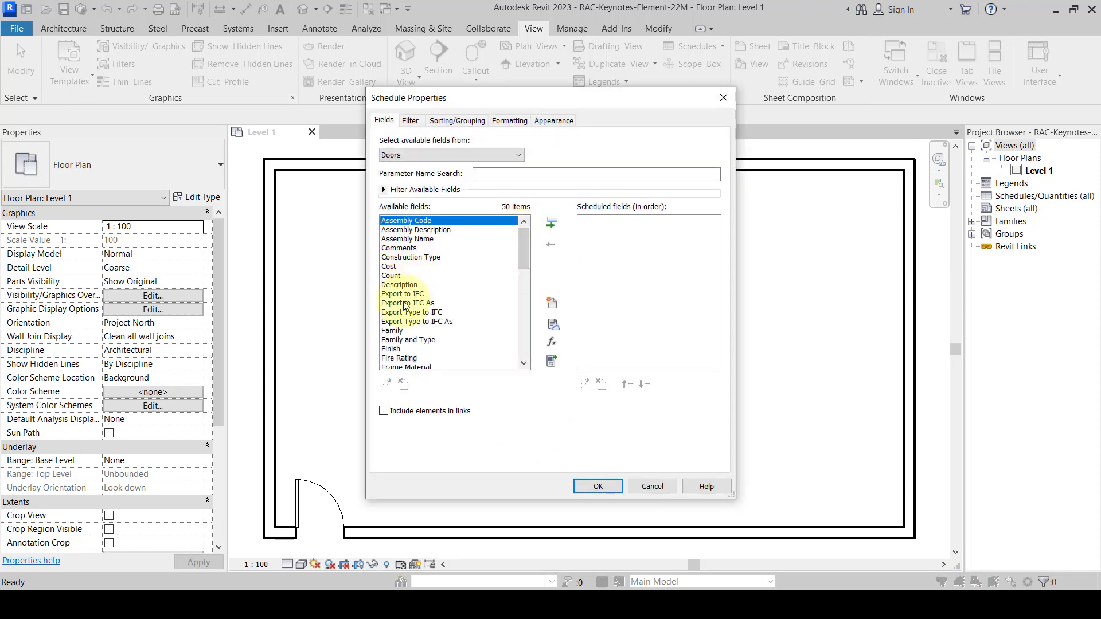
pyautogui.scroll(-1, 404, 325)
pyautogui.scroll(-3, 410, 344)
pyautogui.scroll(-3, 427, 355)
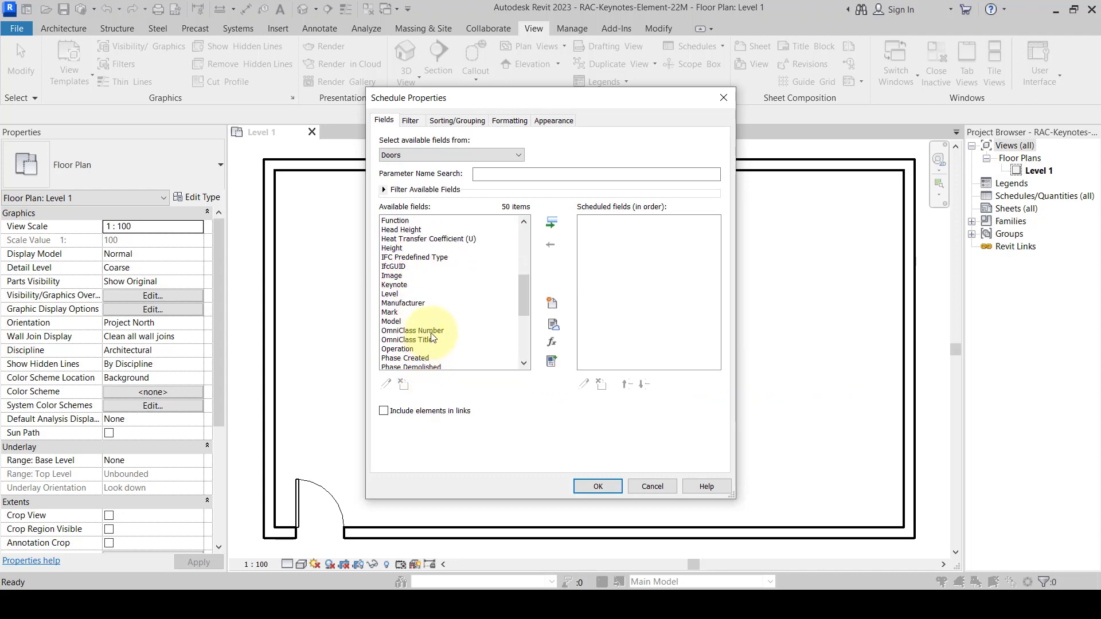
pyautogui.scroll(-3, 410, 322)
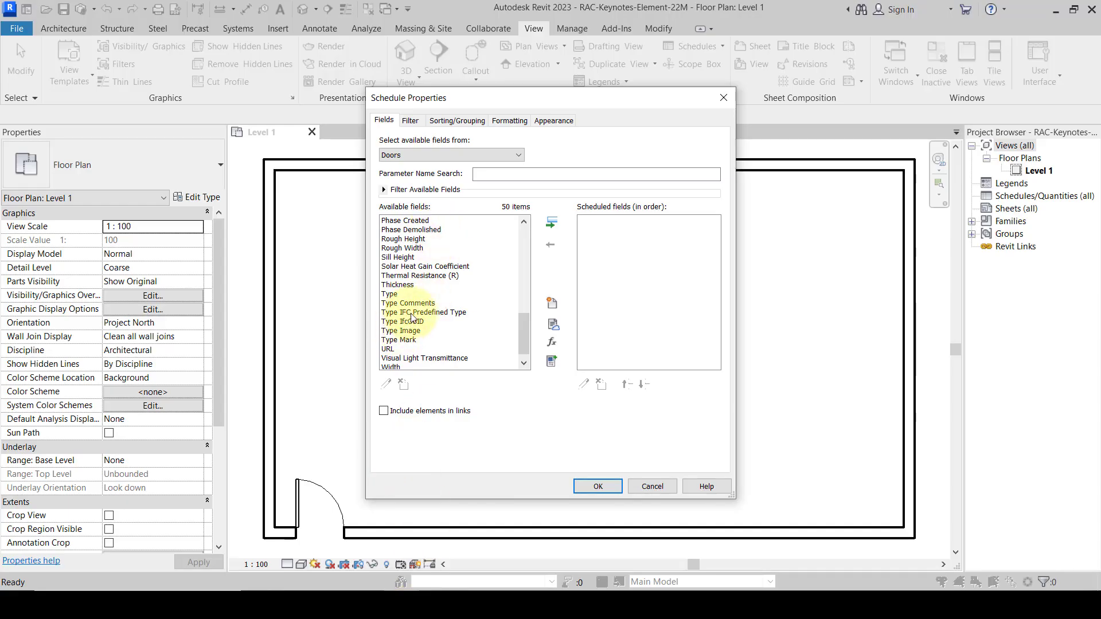
pyautogui.scroll(-1, 418, 329)
pyautogui.click(413, 350)
pyautogui.scroll(4, 413, 354)
pyautogui.click(408, 314)
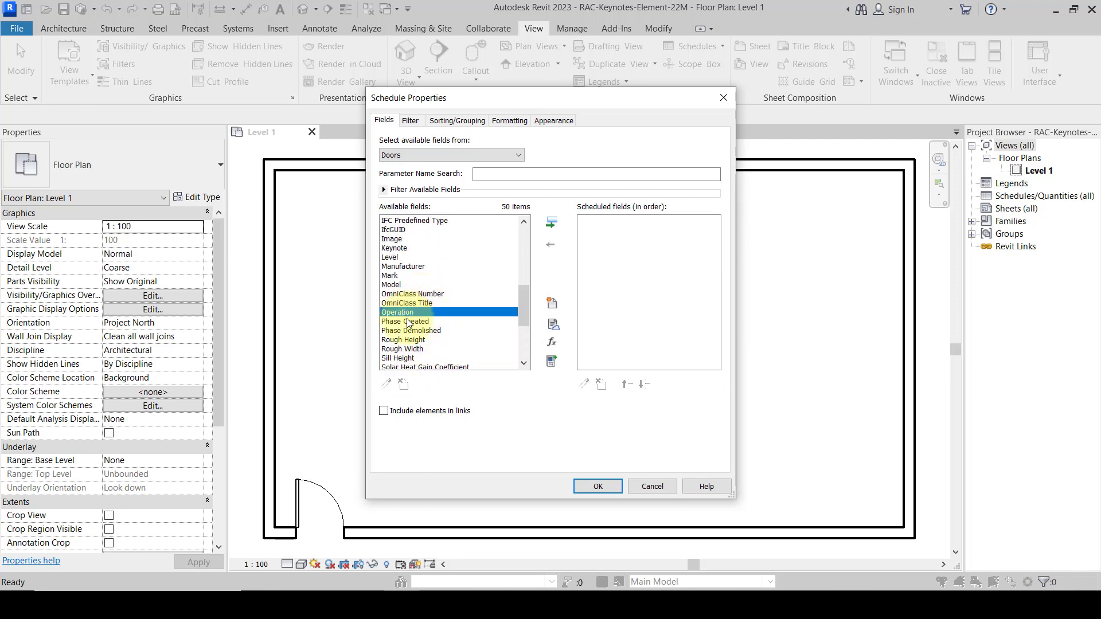
pyautogui.click(403, 248)
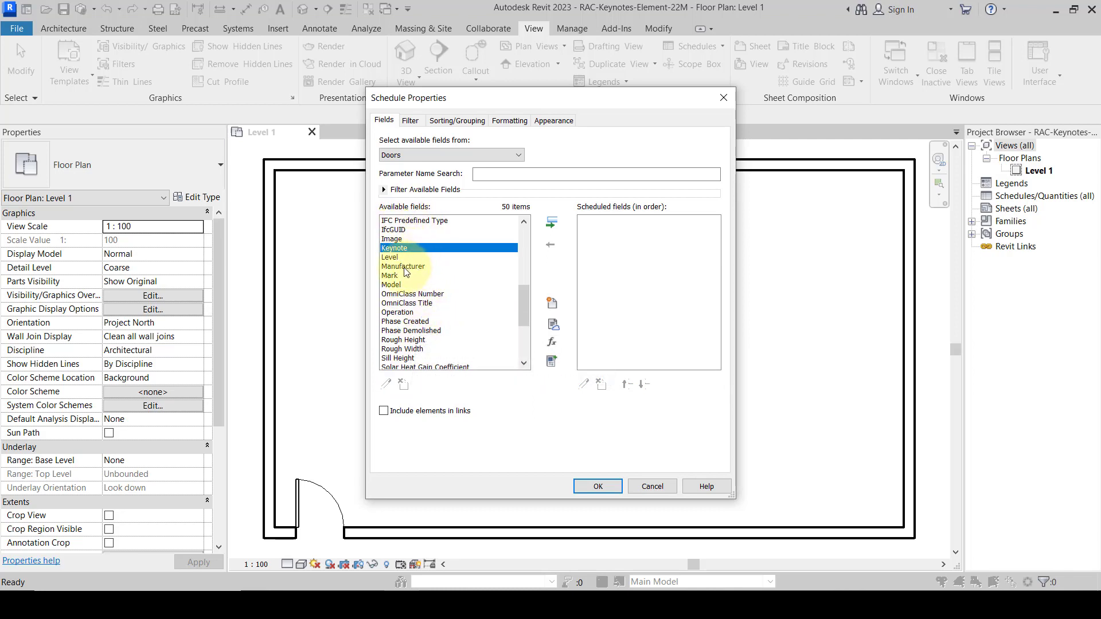
pyautogui.click(557, 226)
# Step: Add Count as the second scheduled field
pyautogui.scroll(1, 427, 264)
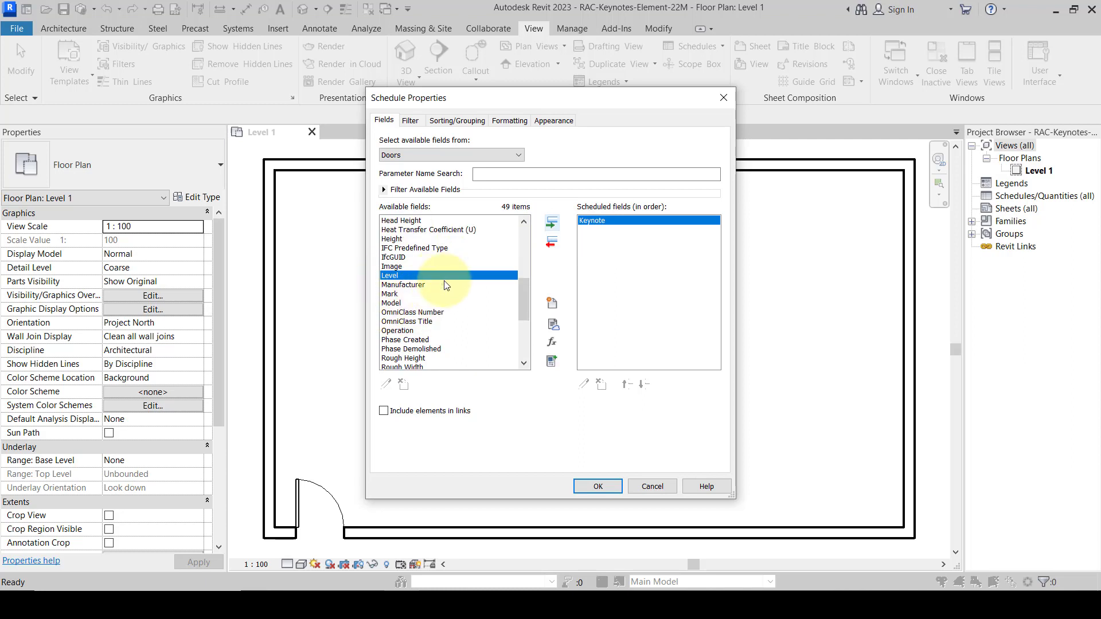
pyautogui.scroll(4, 413, 287)
pyautogui.scroll(1, 434, 309)
pyautogui.click(411, 276)
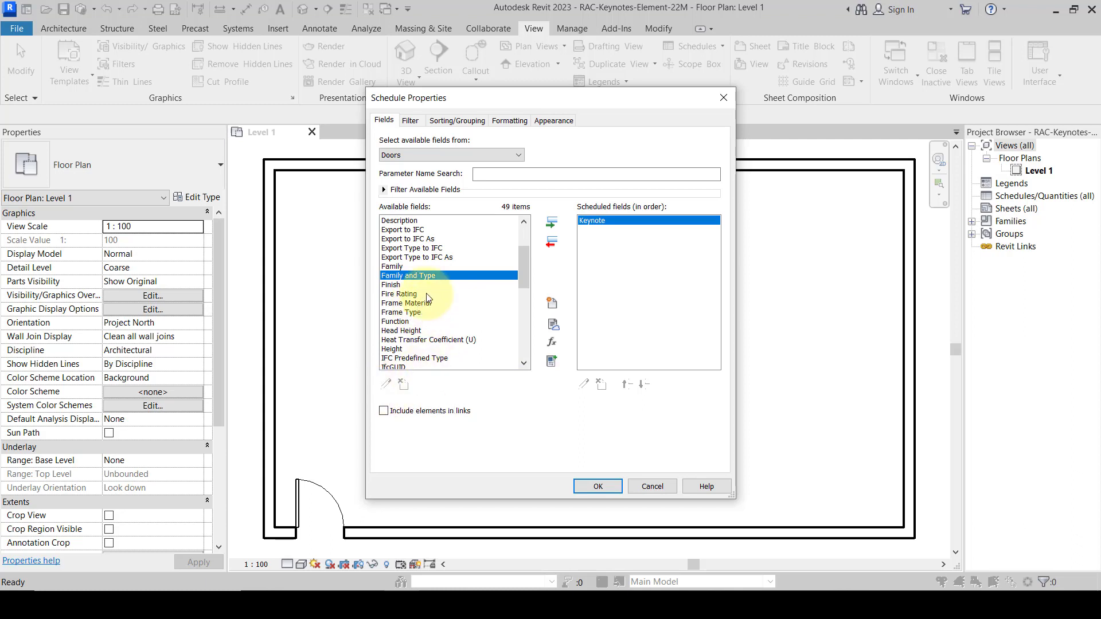
pyautogui.scroll(3, 415, 269)
pyautogui.click(409, 275)
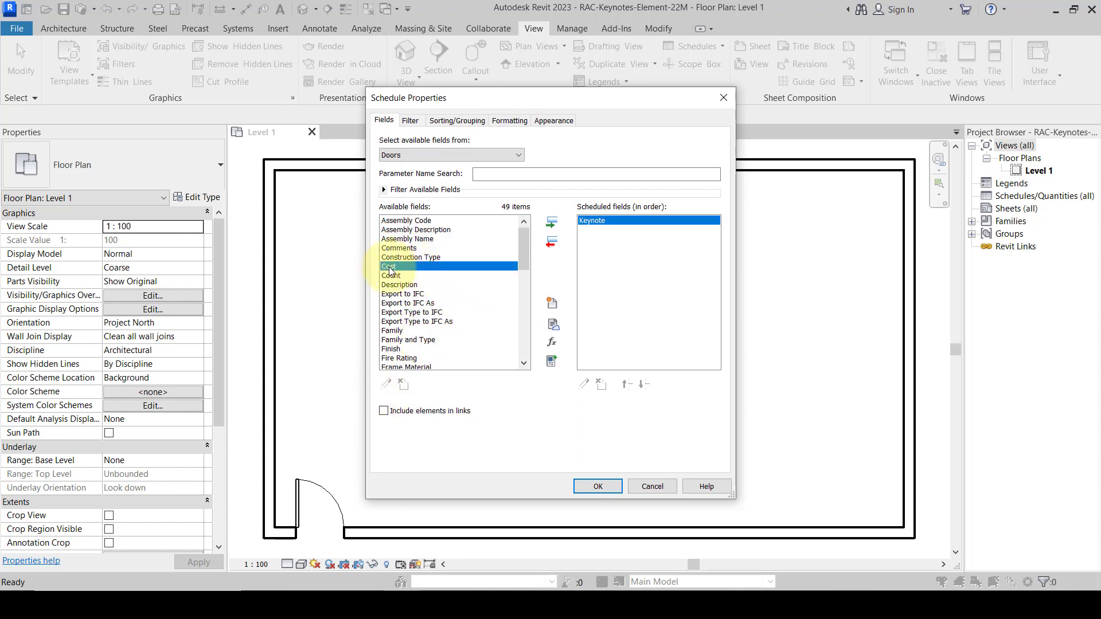
pyautogui.click(550, 226)
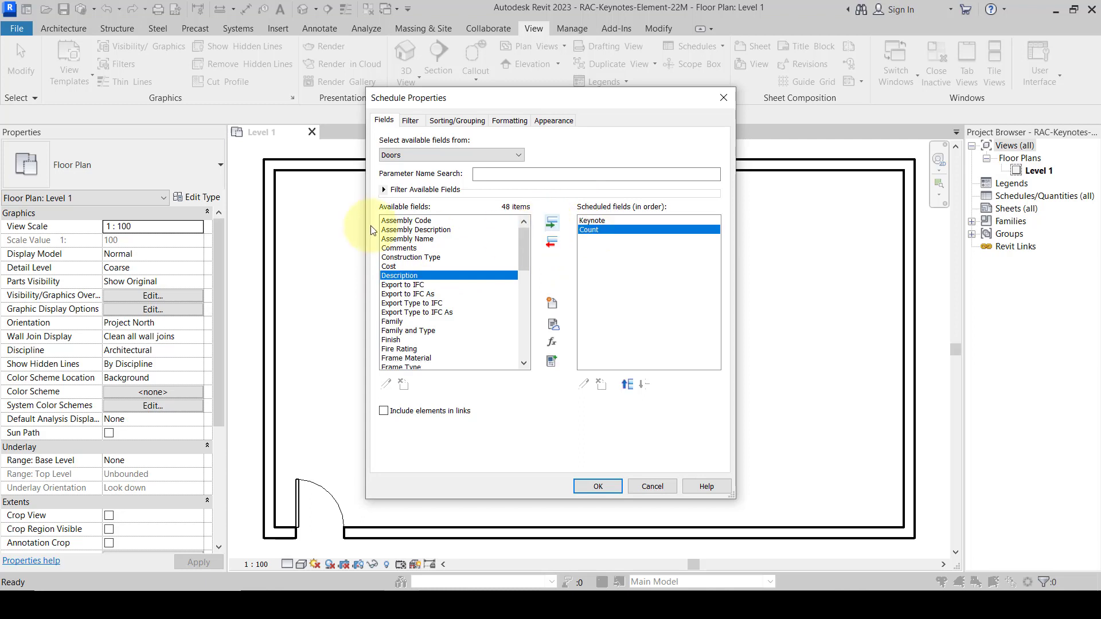
# Step: Add Mark as the third scheduled field
pyautogui.scroll(-1, 404, 269)
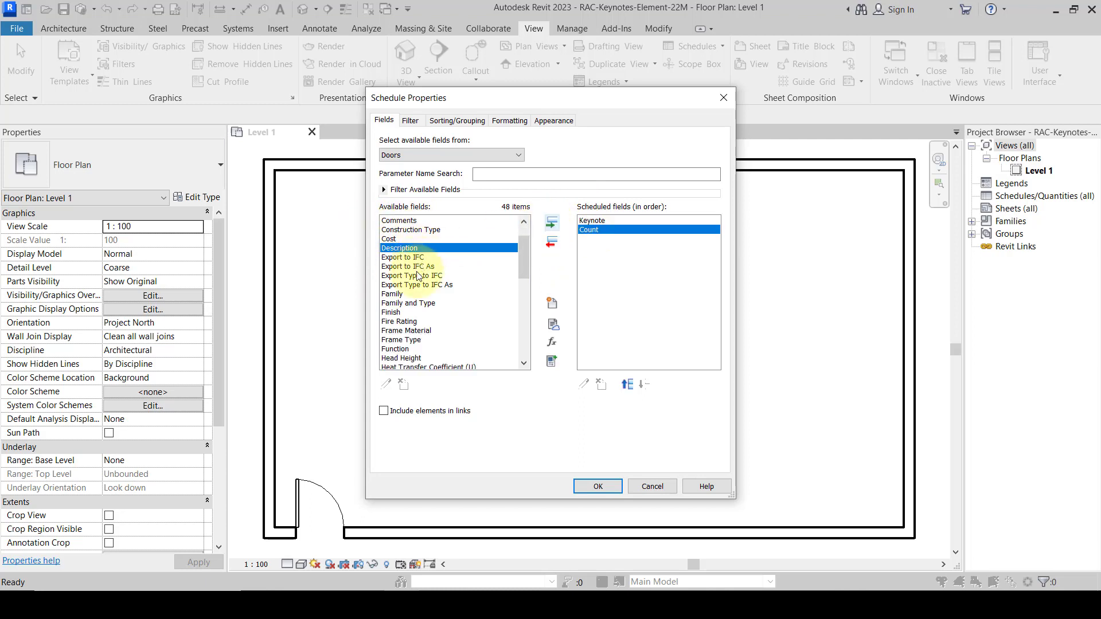
pyautogui.scroll(-4, 402, 318)
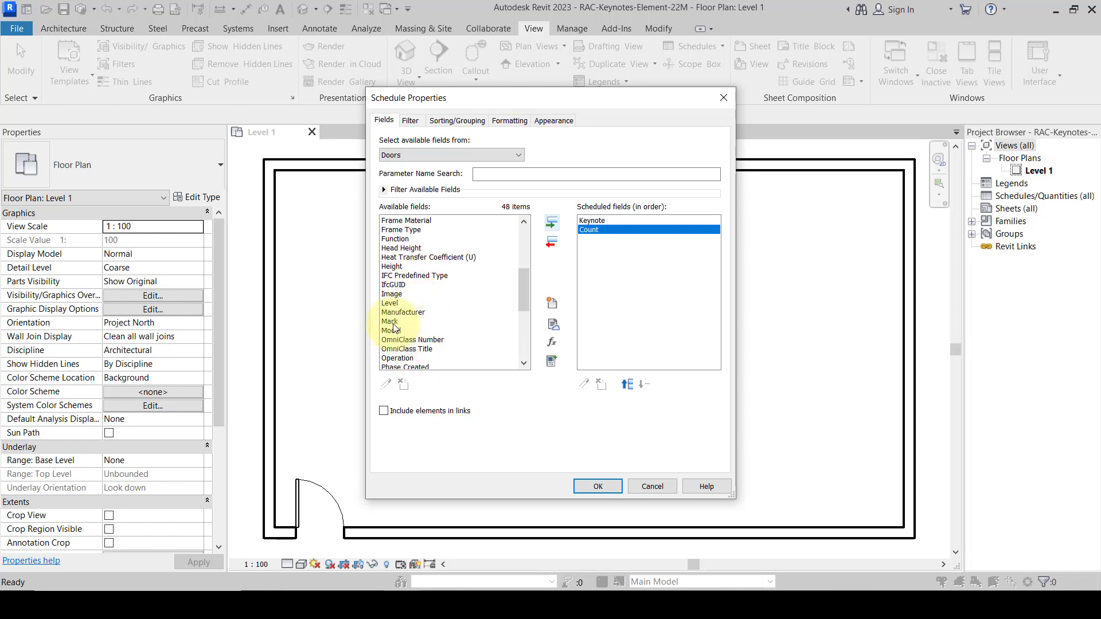
pyautogui.click(394, 323)
pyautogui.click(552, 223)
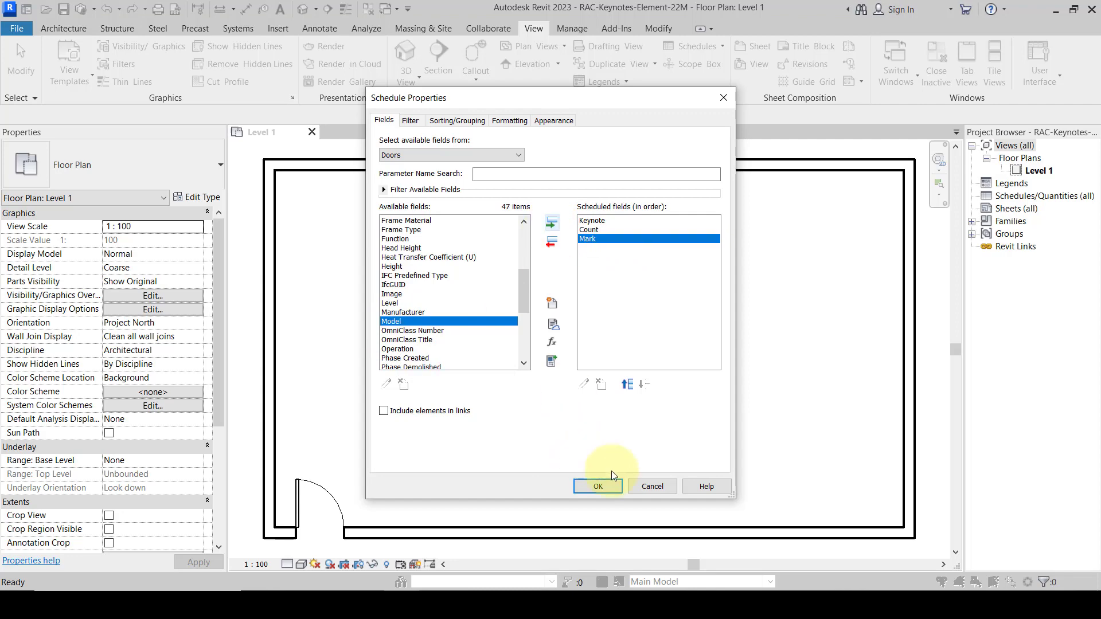
# Step: Create the Door Schedule, compare keynote 08 14 00.C3 with the test PDF, and view its By Others text
pyautogui.click(598, 486)
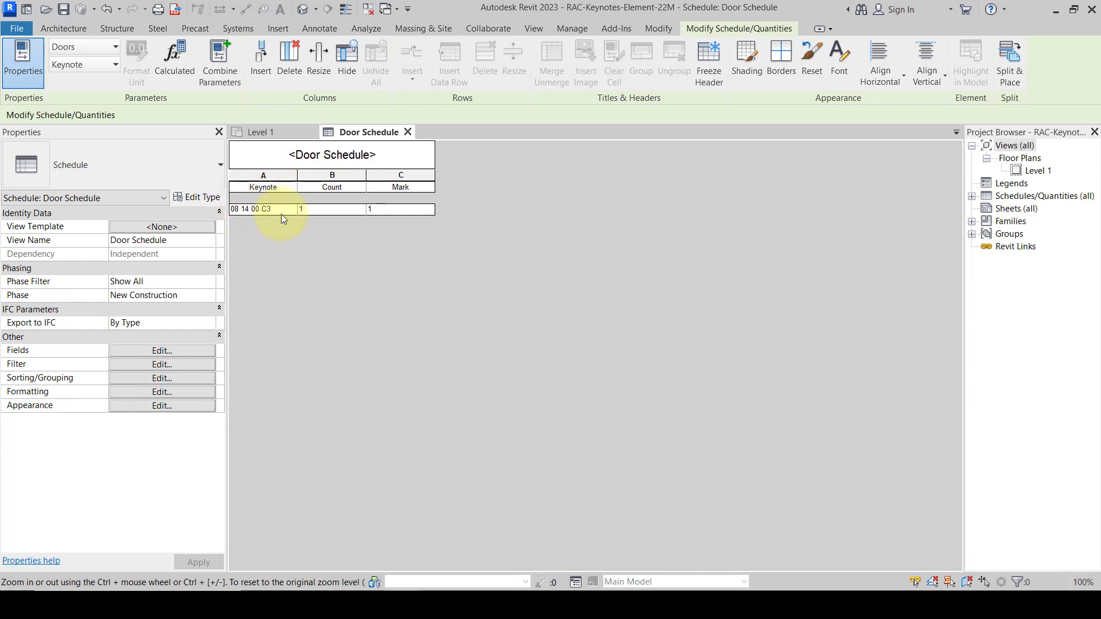
pyautogui.click(281, 210)
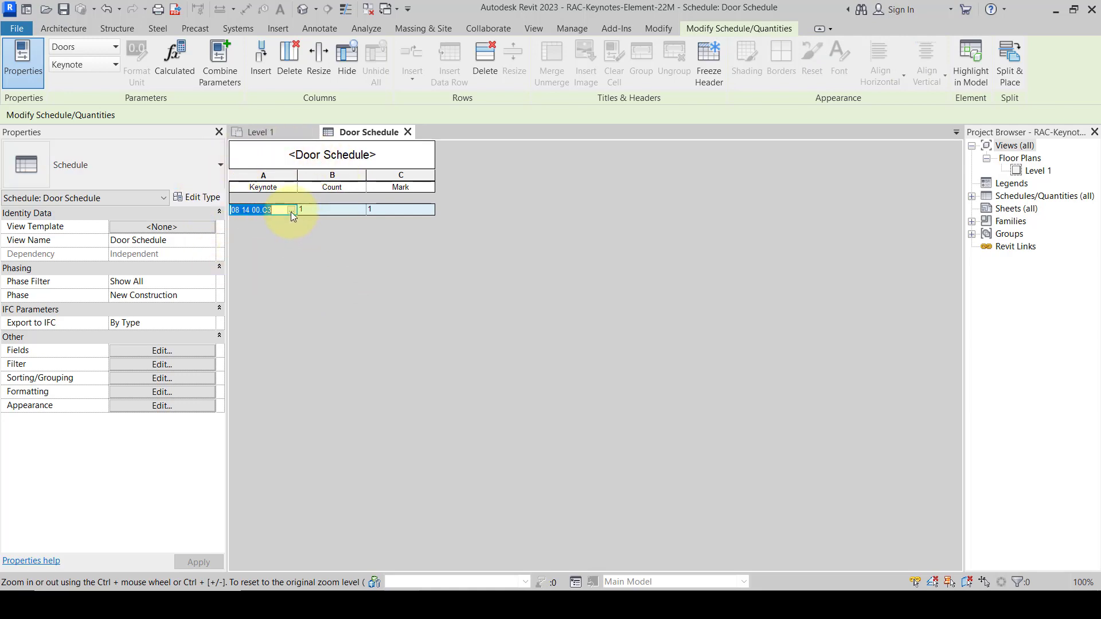
pyautogui.moveTo(404, 602)
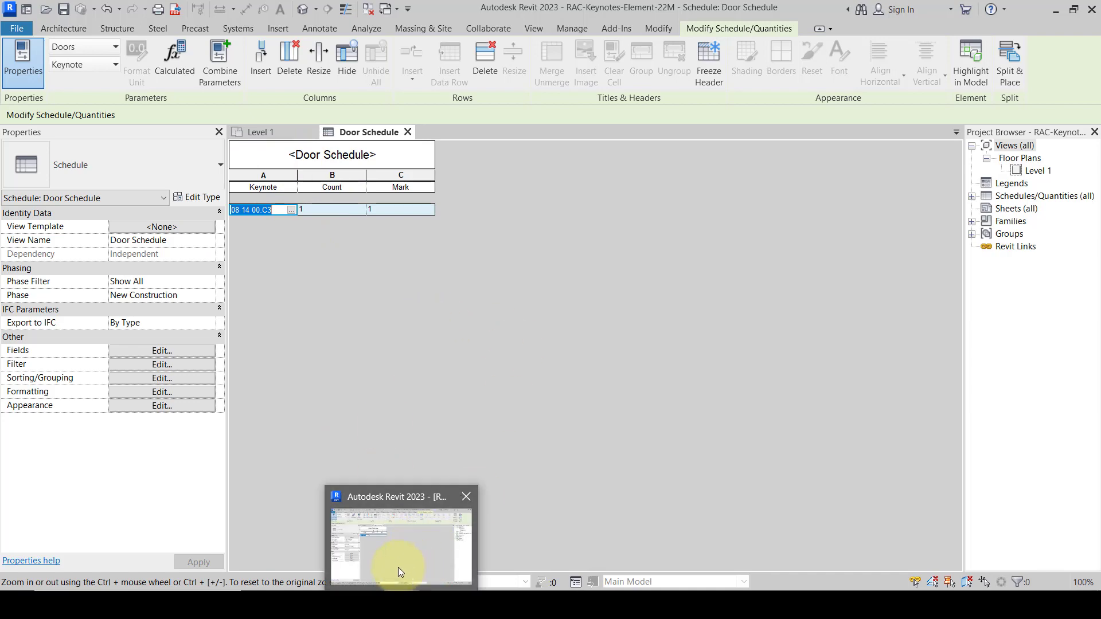
pyautogui.click(292, 602)
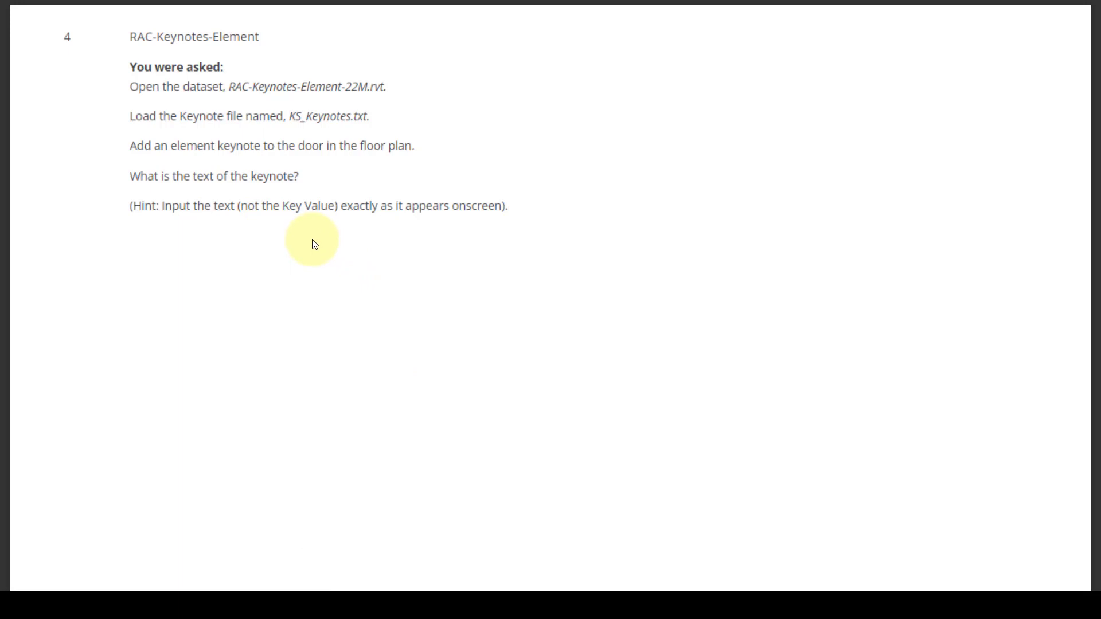
pyautogui.press('F11')
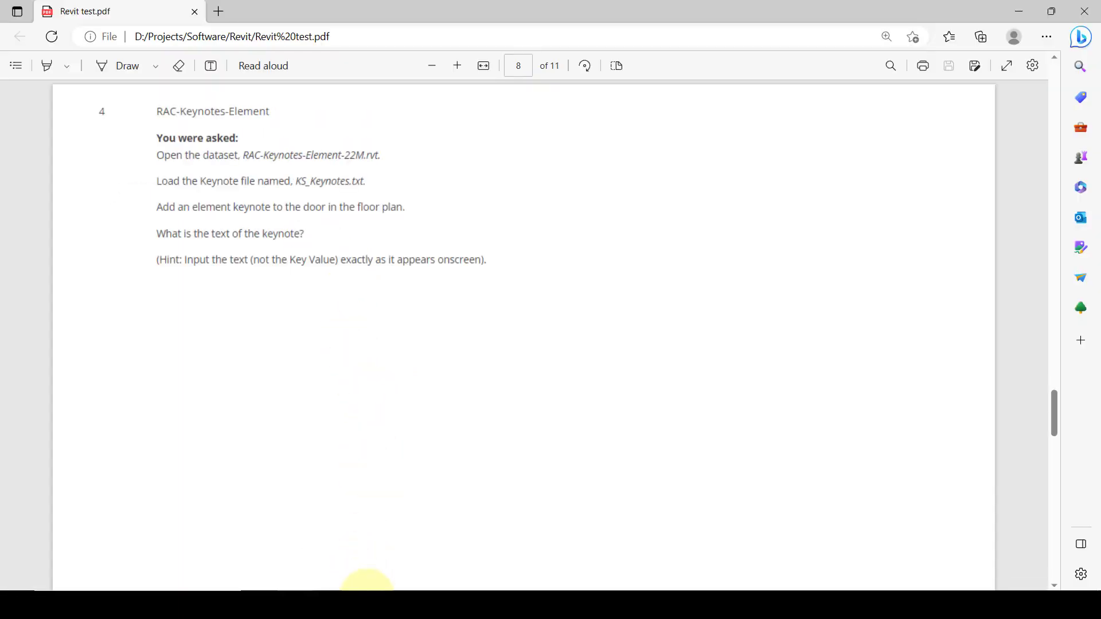
pyautogui.click(404, 602)
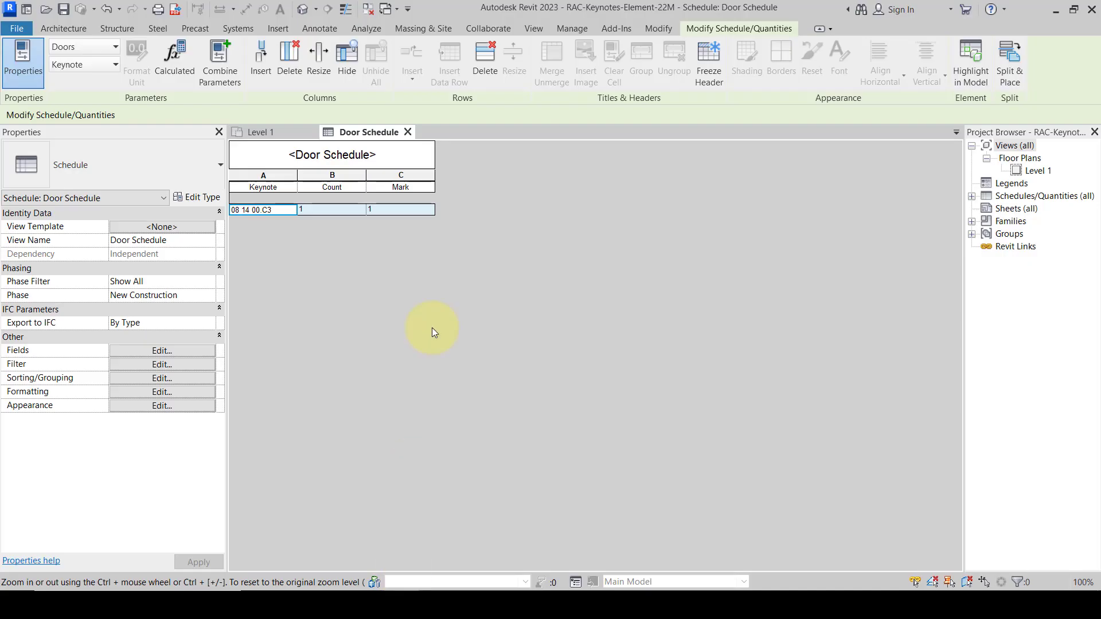
pyautogui.click(291, 213)
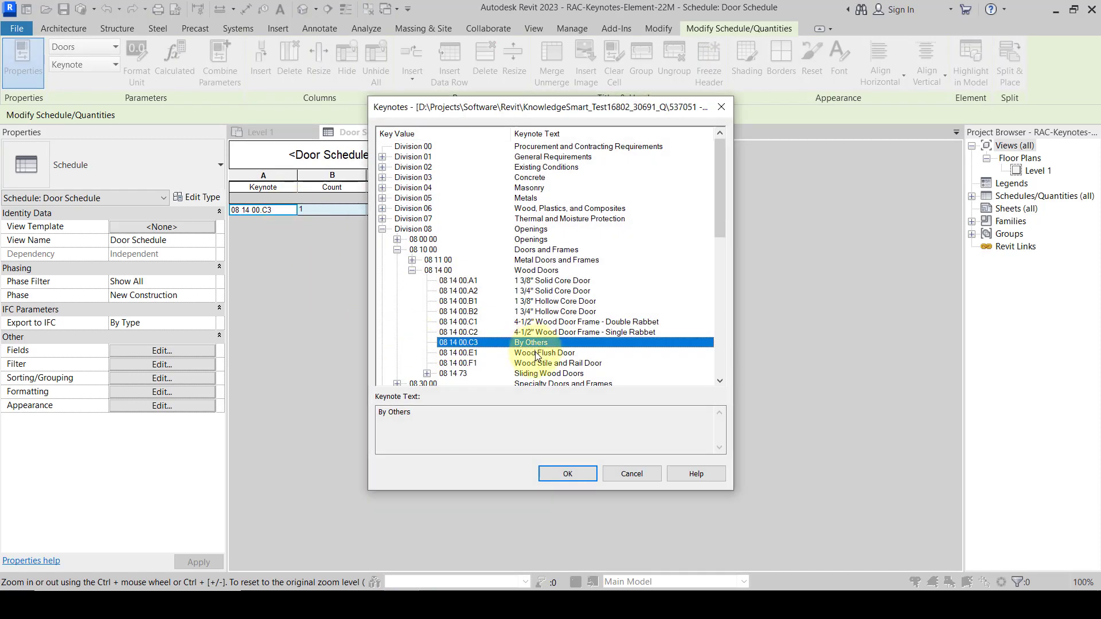